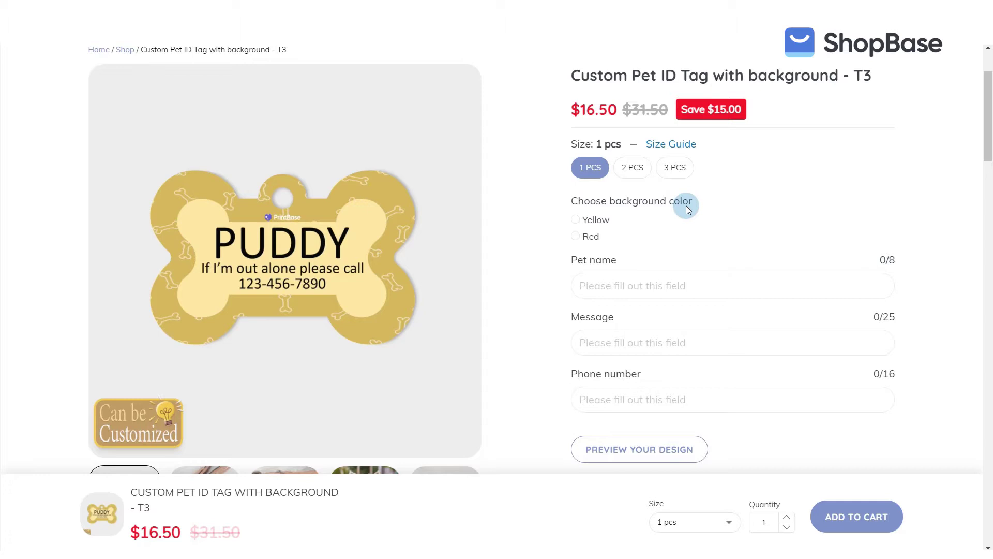
On the storefront, pick Yellow and try its swatches and bone list, then check Red's bone list.
{"action": "left_click", "coordinate": [577, 219]}
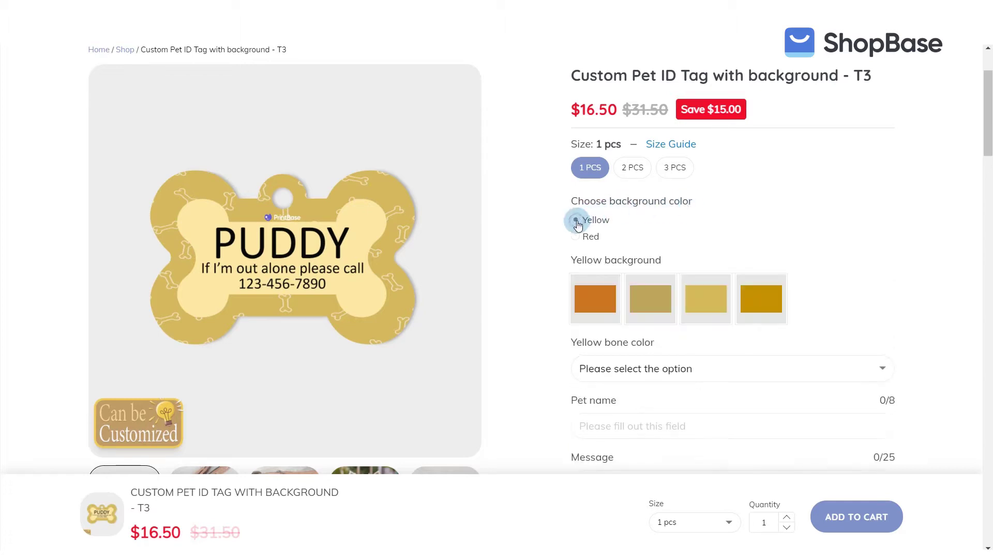
{"action": "left_click", "coordinate": [672, 305]}
{"action": "left_click", "coordinate": [752, 308]}
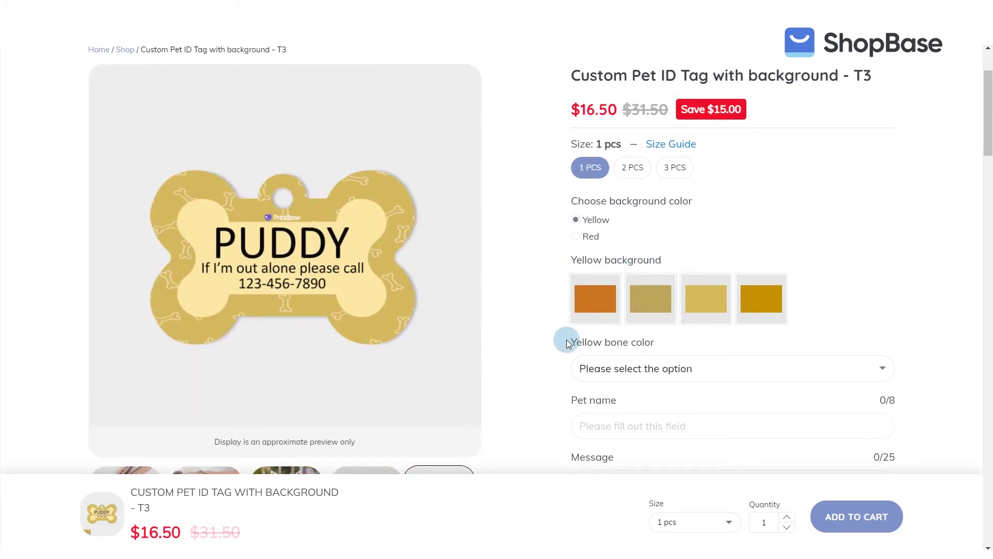
{"action": "left_click", "coordinate": [606, 370]}
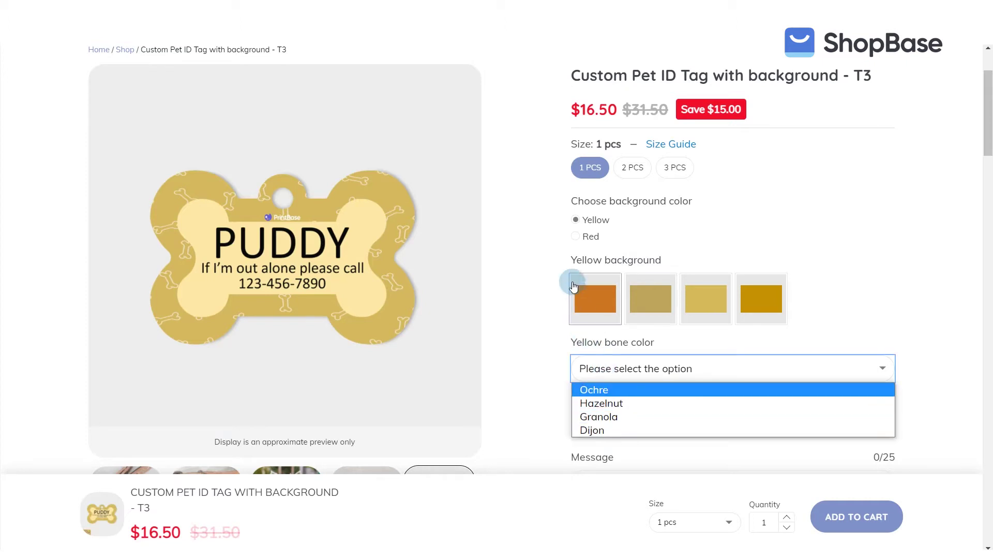
{"action": "left_click", "coordinate": [576, 238]}
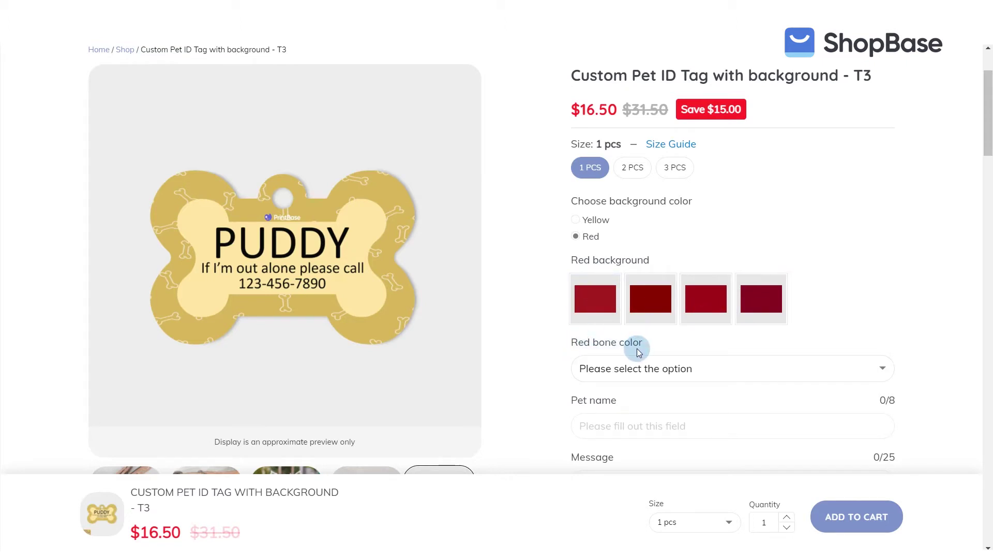
{"action": "left_click", "coordinate": [635, 368]}
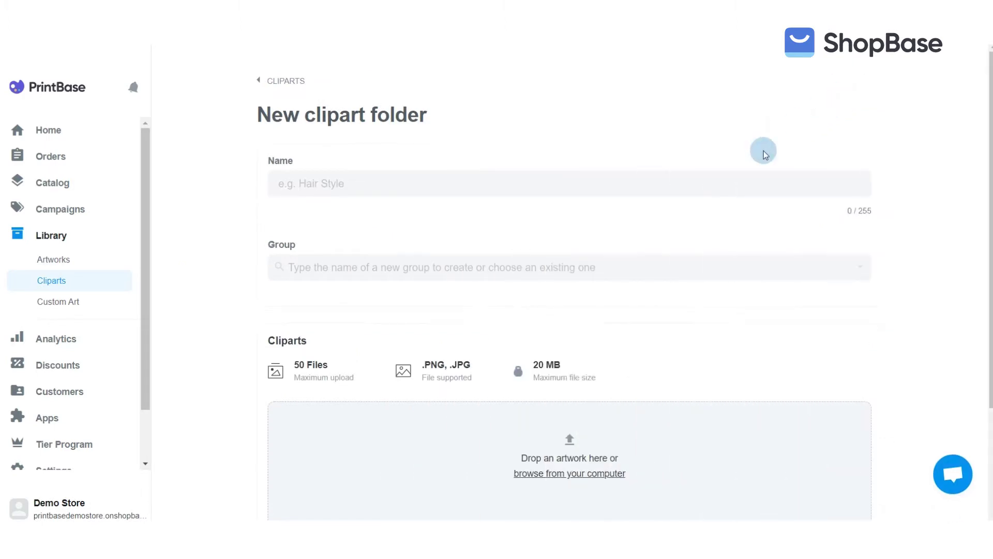
Create the Yellow background folder in a new Background color group with Dijon, Granola, Hazelnut, Ochre swatches.
{"action": "left_click", "coordinate": [705, 183]}
{"action": "type", "text": "Yellow background"}
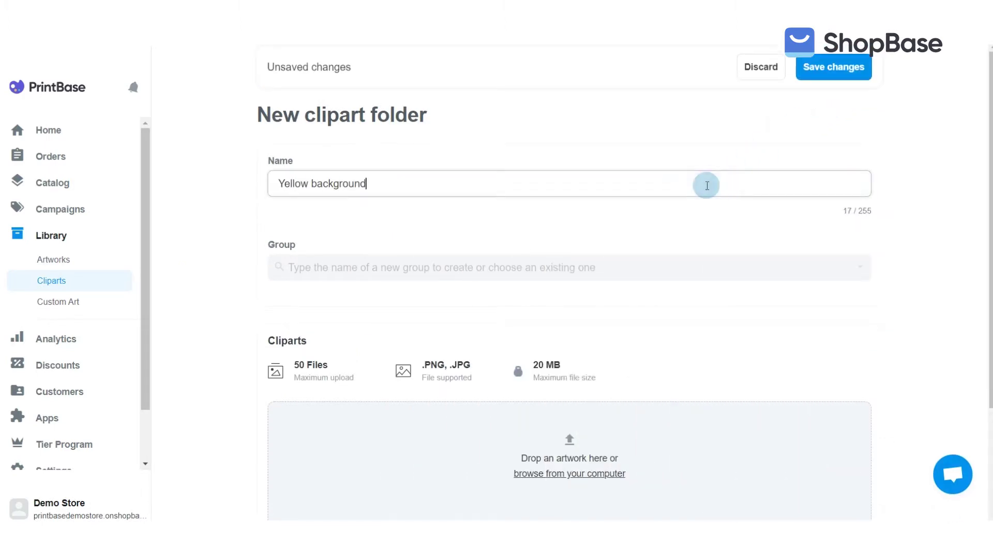
{"action": "left_click", "coordinate": [580, 264]}
{"action": "type", "text": "Background color"}
{"action": "left_click", "coordinate": [399, 299]}
{"action": "scroll", "coordinate": [563, 340], "scroll_direction": "down", "scroll_amount": 2}
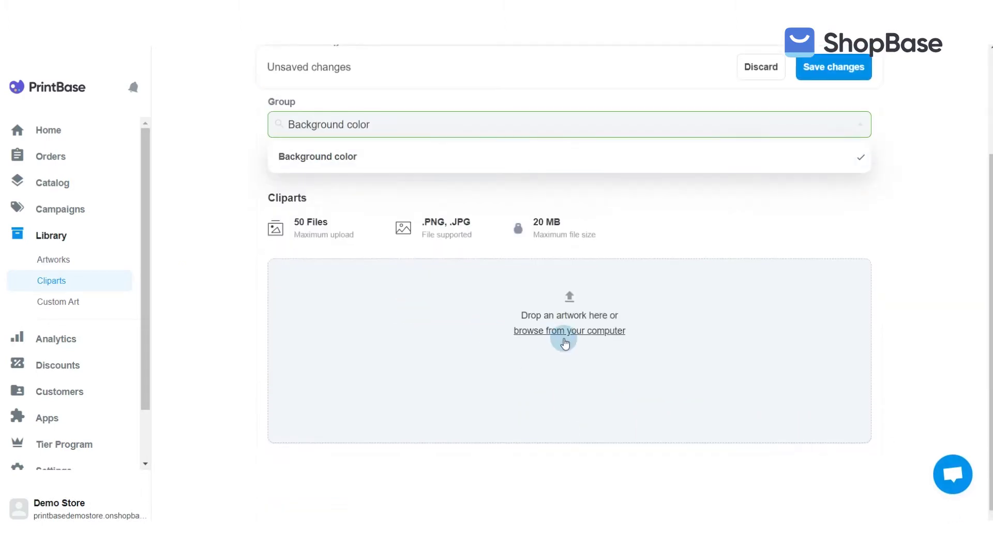
{"action": "left_click", "coordinate": [570, 330]}
{"action": "left_click", "coordinate": [555, 143]}
{"action": "left_click", "coordinate": [629, 155], "text": "ctrl"}
{"action": "left_click", "coordinate": [696, 144], "text": "ctrl"}
{"action": "left_click", "coordinate": [414, 227], "text": "ctrl"}
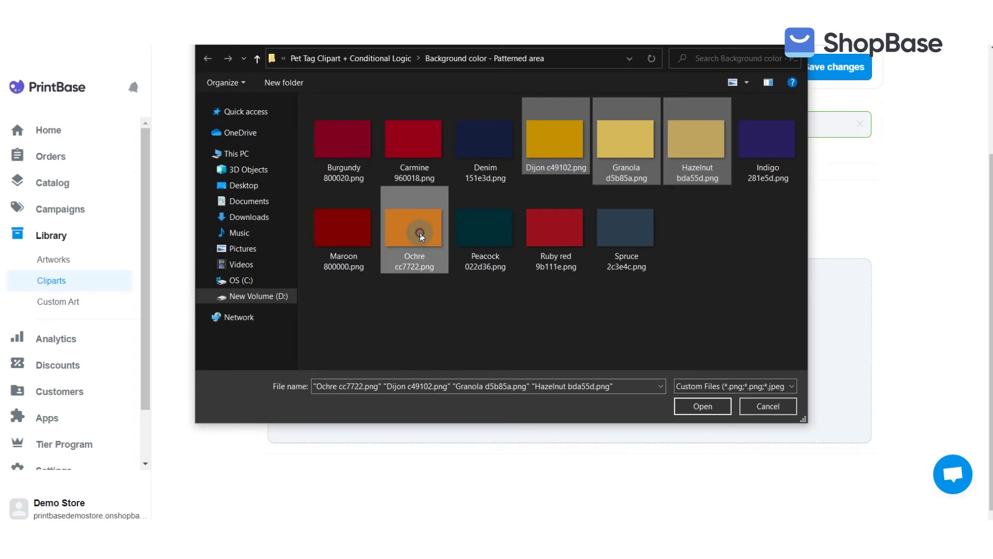
{"action": "left_click", "coordinate": [703, 406]}
{"action": "scroll", "coordinate": [701, 415], "scroll_direction": "down", "scroll_amount": 2}
{"action": "left_click", "coordinate": [834, 70]}
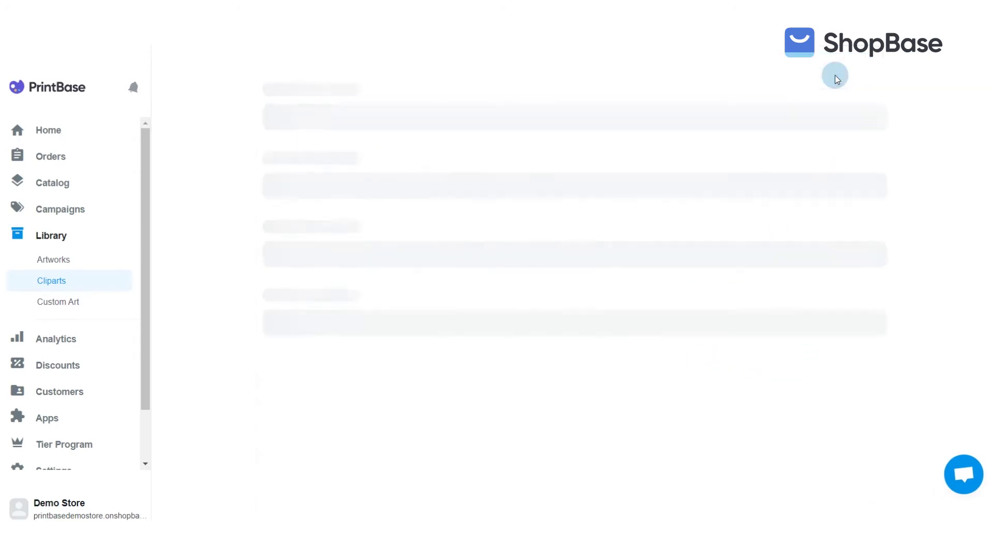
Start a Red background clipart folder in the Background color group.
{"action": "left_click", "coordinate": [294, 82]}
{"action": "left_click", "coordinate": [846, 92]}
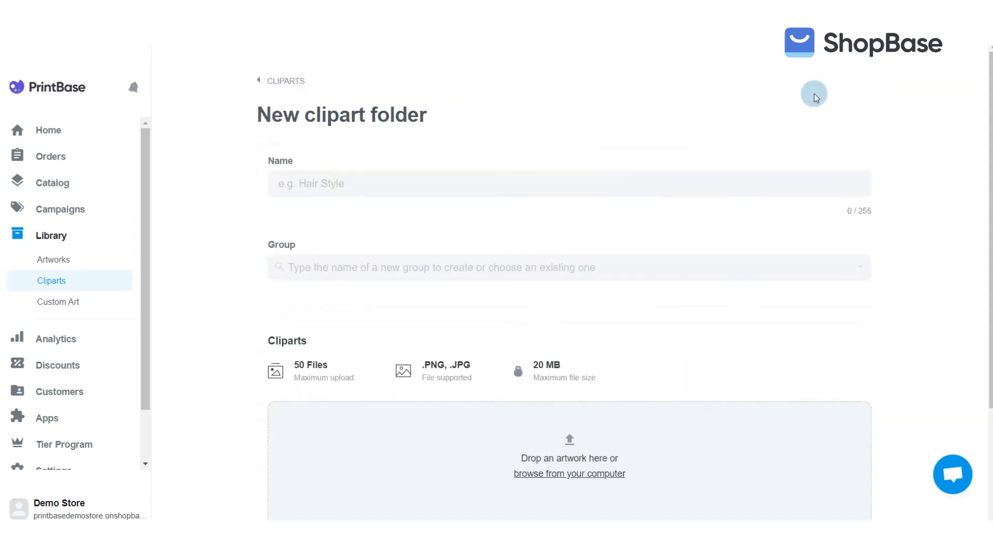
{"action": "left_click", "coordinate": [569, 179]}
{"action": "type", "text": "Red background"}
{"action": "left_click", "coordinate": [504, 267]}
{"action": "left_click", "coordinate": [470, 304]}
{"action": "scroll", "coordinate": [497, 349], "scroll_direction": "down", "scroll_amount": 1}
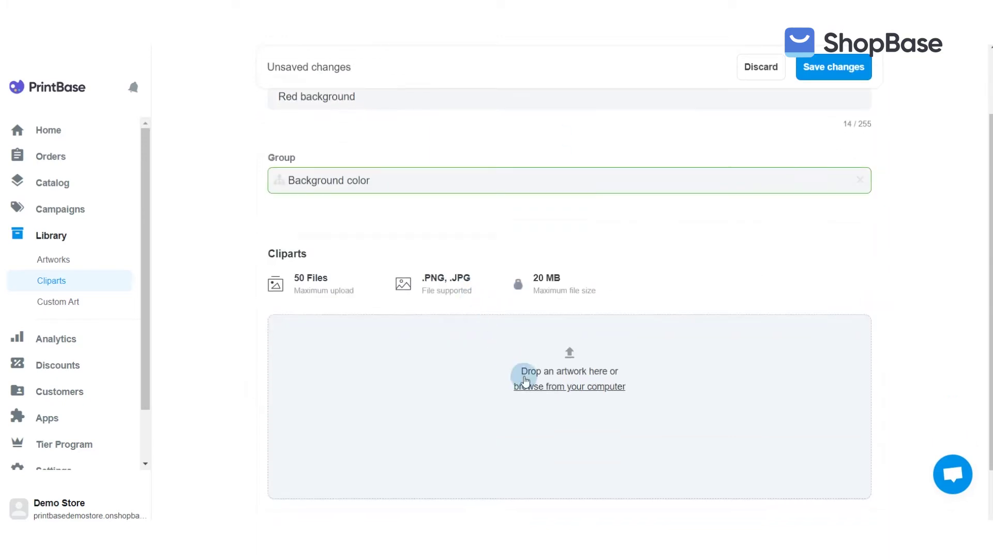
Upload the Burgundy, Carmine, Maroon and Ruby red swatches and save the Red background folder.
{"action": "left_click", "coordinate": [525, 386]}
{"action": "left_click", "coordinate": [344, 143]}
{"action": "left_click", "coordinate": [414, 144], "text": "ctrl"}
{"action": "left_click", "coordinate": [359, 245], "text": "ctrl"}
{"action": "left_click", "coordinate": [555, 230], "text": "ctrl"}
{"action": "left_click", "coordinate": [702, 406]}
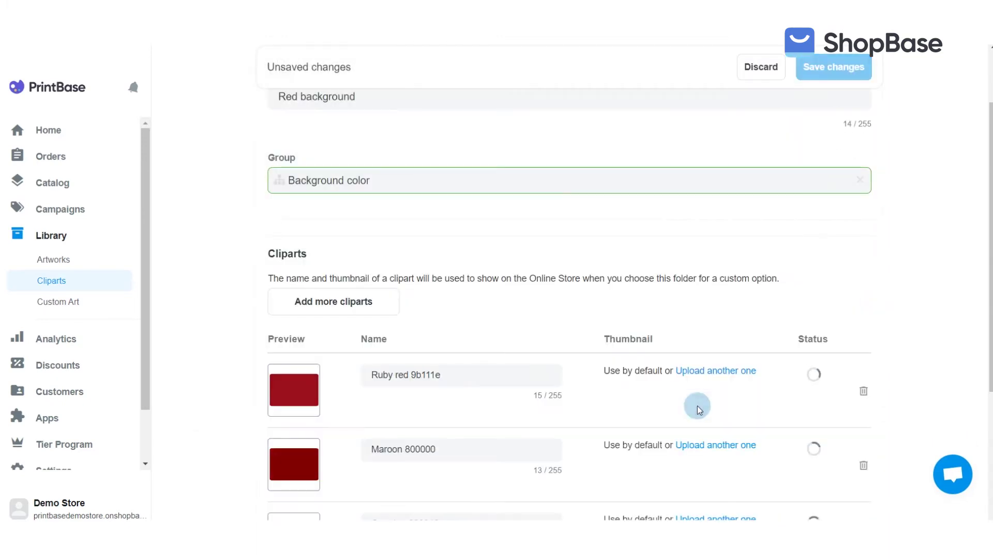
{"action": "left_click", "coordinate": [827, 76]}
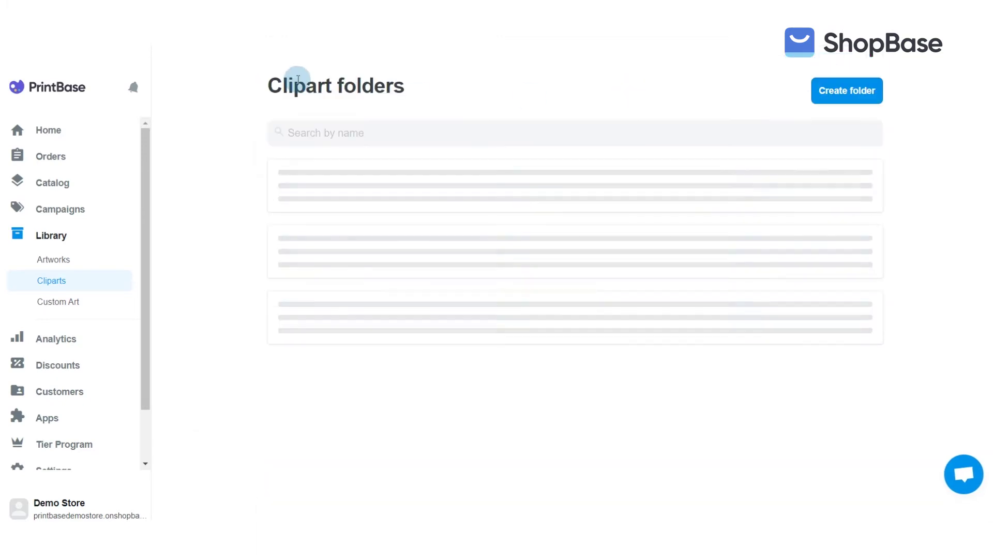
{"action": "left_click", "coordinate": [823, 90]}
Create the Yellow bone color folder in the Bone color group with Dijon, Granola, Hazelnut, Ochre bones.
{"action": "left_click", "coordinate": [432, 184]}
{"action": "type", "text": "Yellow bone color"}
{"action": "left_click", "coordinate": [378, 266]}
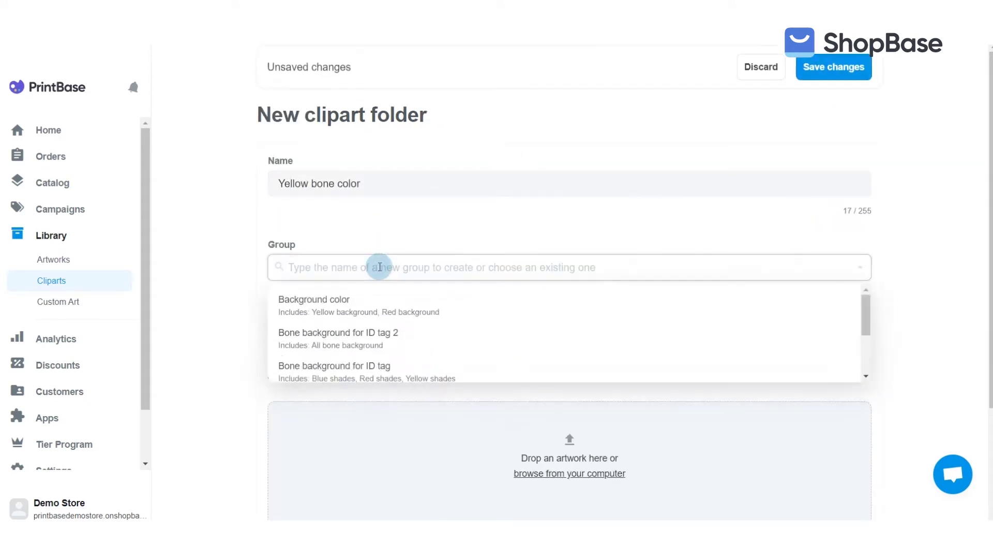
{"action": "left_click", "coordinate": [381, 300]}
{"action": "scroll", "coordinate": [530, 357], "scroll_direction": "down", "scroll_amount": 1}
{"action": "left_click", "coordinate": [530, 357]}
{"action": "left_click", "coordinate": [559, 155]}
{"action": "left_click", "coordinate": [627, 156], "text": "ctrl"}
{"action": "left_click", "coordinate": [698, 159], "text": "ctrl"}
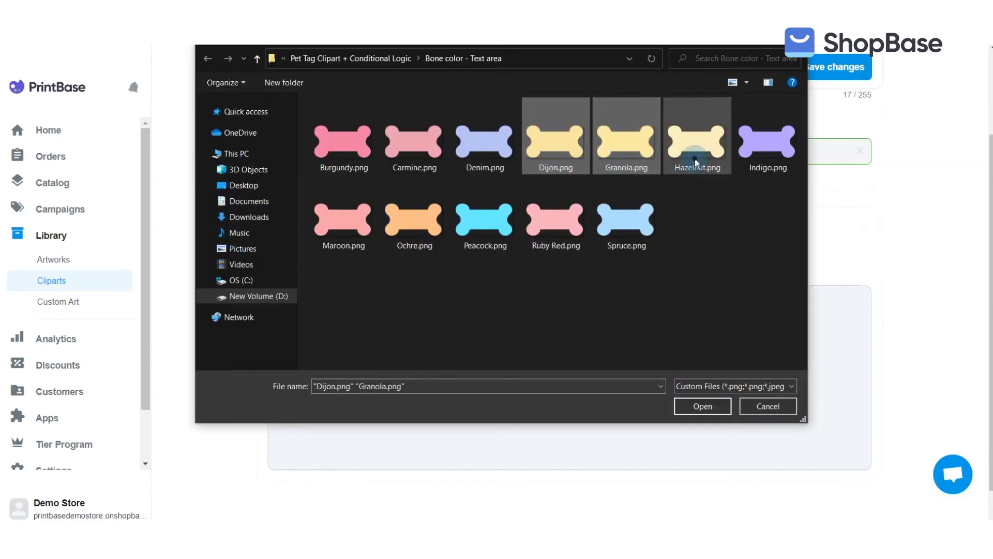
{"action": "left_click", "coordinate": [415, 218], "text": "ctrl"}
{"action": "left_click", "coordinate": [701, 406]}
{"action": "scroll", "coordinate": [698, 408], "scroll_direction": "down", "scroll_amount": 2}
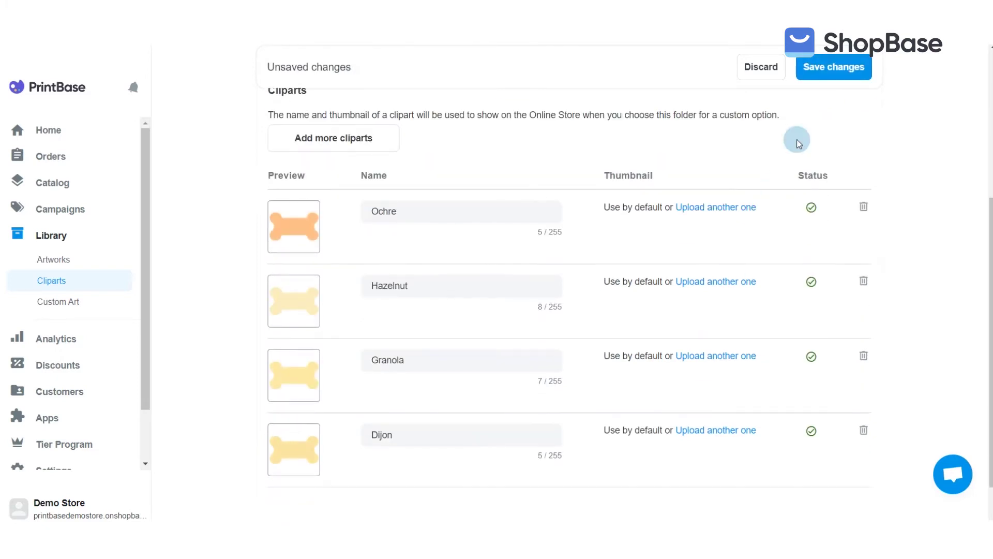
{"action": "left_click", "coordinate": [834, 67]}
Start a Red bone color clipart folder in the Bone color group.
{"action": "left_click", "coordinate": [291, 82]}
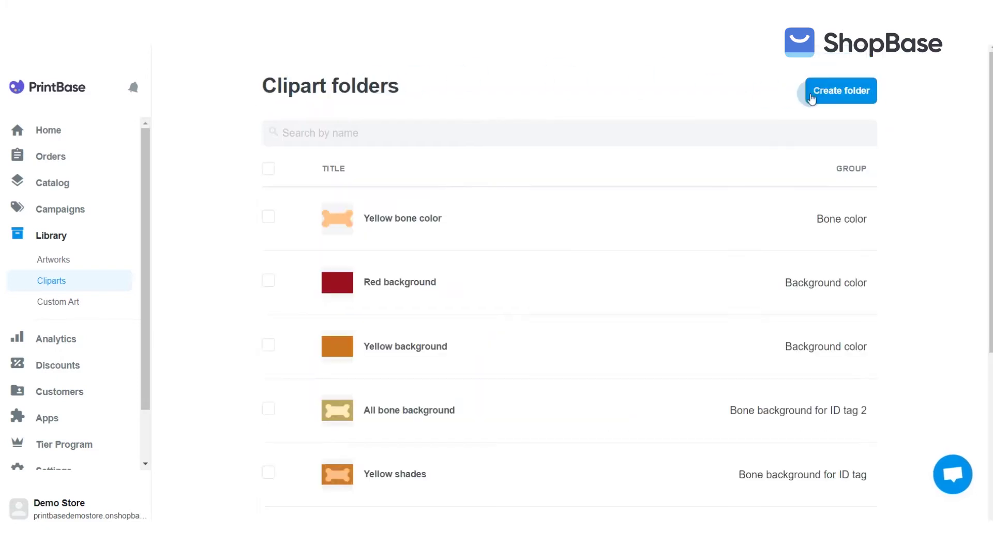
{"action": "left_click", "coordinate": [812, 94]}
{"action": "left_click", "coordinate": [556, 171]}
{"action": "type", "text": "Red bone color"}
{"action": "left_click", "coordinate": [478, 268]}
{"action": "left_click", "coordinate": [459, 295]}
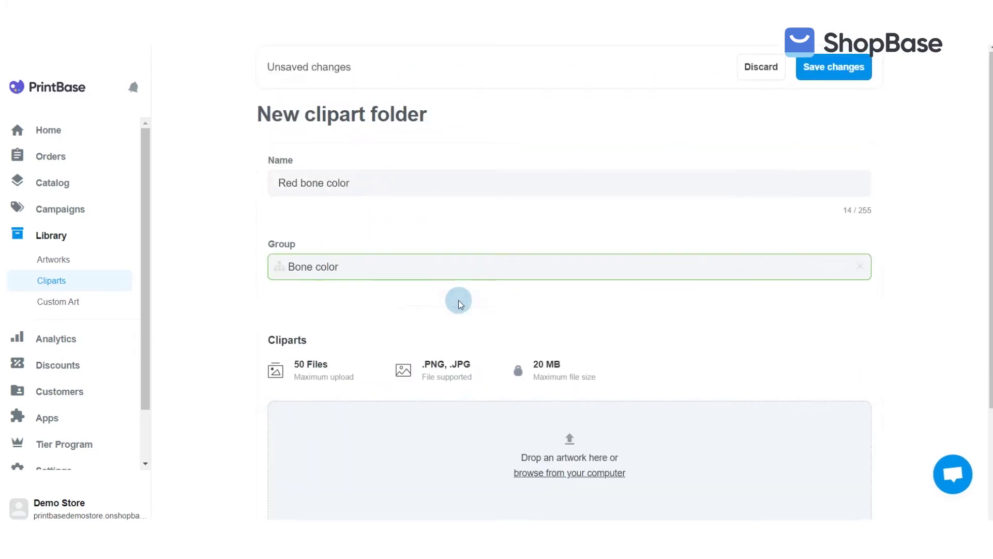
{"action": "scroll", "coordinate": [548, 366], "scroll_direction": "down", "scroll_amount": 2}
Upload the Burgundy, Carmine, Maroon and Ruby Red bones and save the Red bone color folder.
{"action": "left_click", "coordinate": [569, 362]}
{"action": "left_click", "coordinate": [344, 144]}
{"action": "left_click", "coordinate": [415, 144], "text": "ctrl"}
{"action": "left_click", "coordinate": [345, 221], "text": "ctrl"}
{"action": "left_click", "coordinate": [557, 221], "text": "ctrl"}
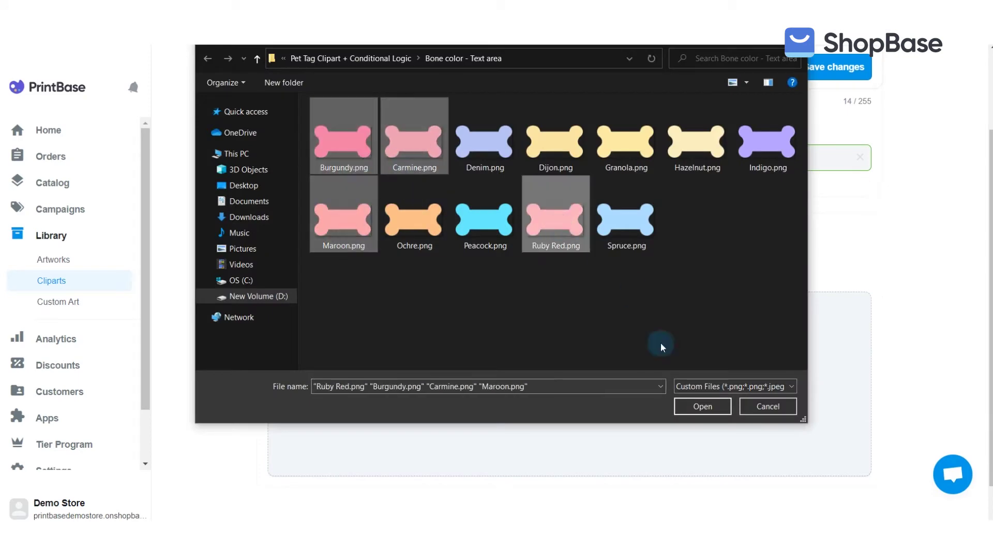
{"action": "left_click", "coordinate": [703, 406]}
{"action": "left_click", "coordinate": [837, 68]}
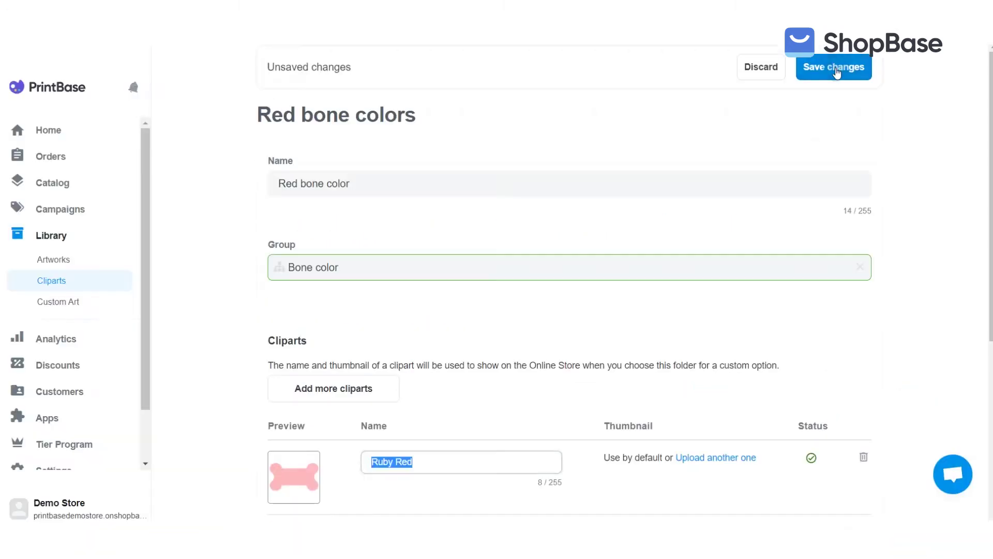
{"action": "left_click", "coordinate": [836, 66]}
{"action": "scroll", "coordinate": [836, 67], "scroll_direction": "down", "scroll_amount": 3}
{"action": "scroll", "coordinate": [836, 67], "scroll_direction": "down", "scroll_amount": 1}
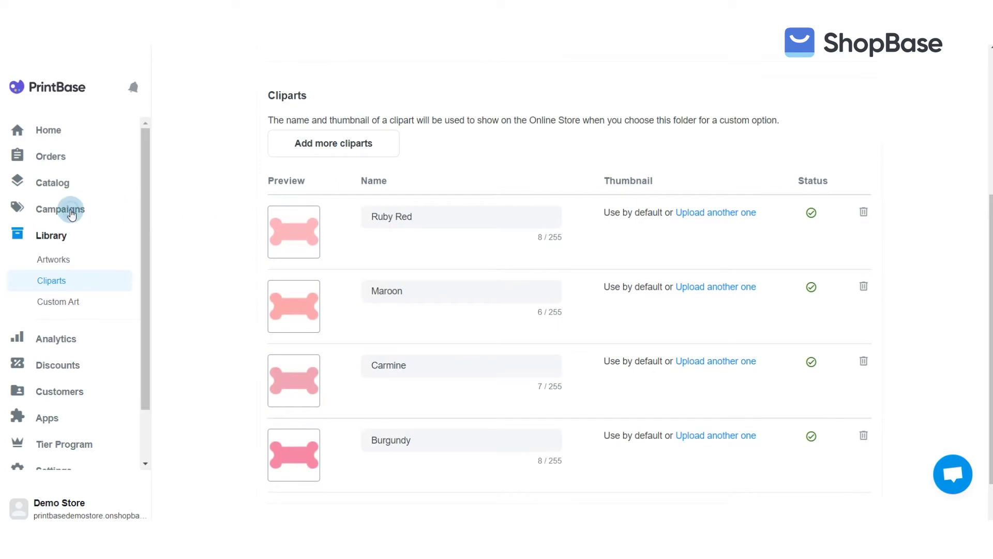
{"action": "left_click", "coordinate": [68, 206]}
Create a new campaign using the Pet ID Tag accessory product.
{"action": "left_click", "coordinate": [802, 102]}
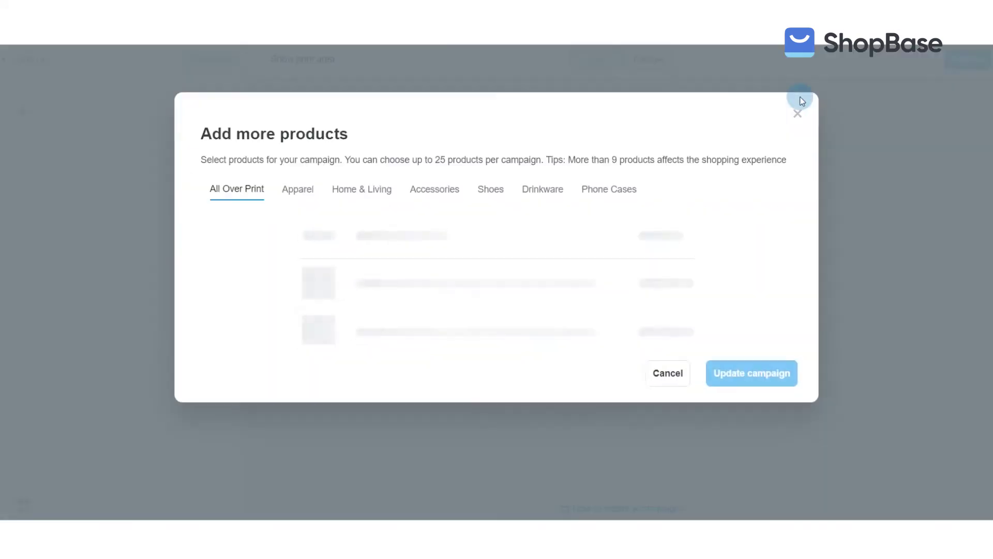
{"action": "left_click", "coordinate": [435, 188]}
{"action": "scroll", "coordinate": [455, 320], "scroll_direction": "down", "scroll_amount": 5}
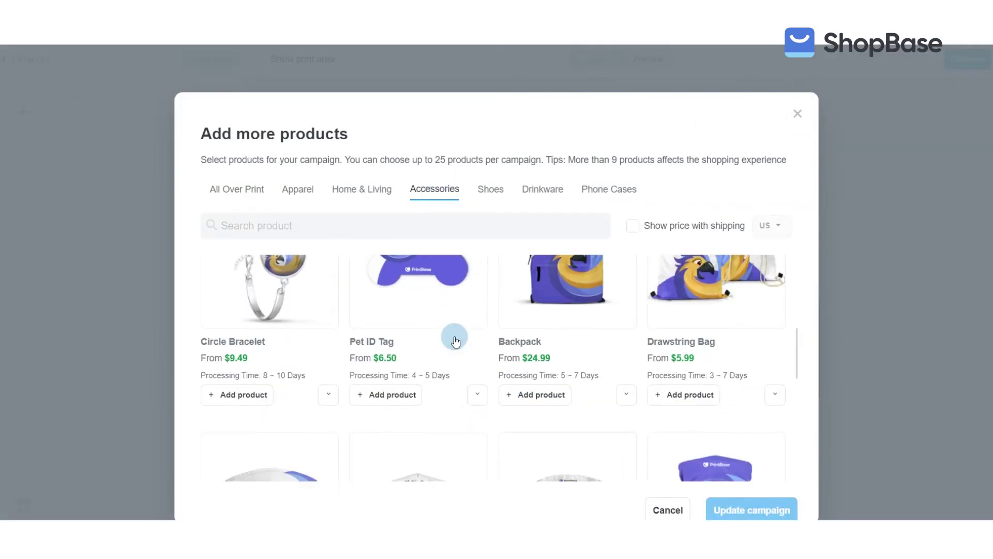
{"action": "left_click", "coordinate": [392, 394]}
{"action": "left_click", "coordinate": [763, 509]}
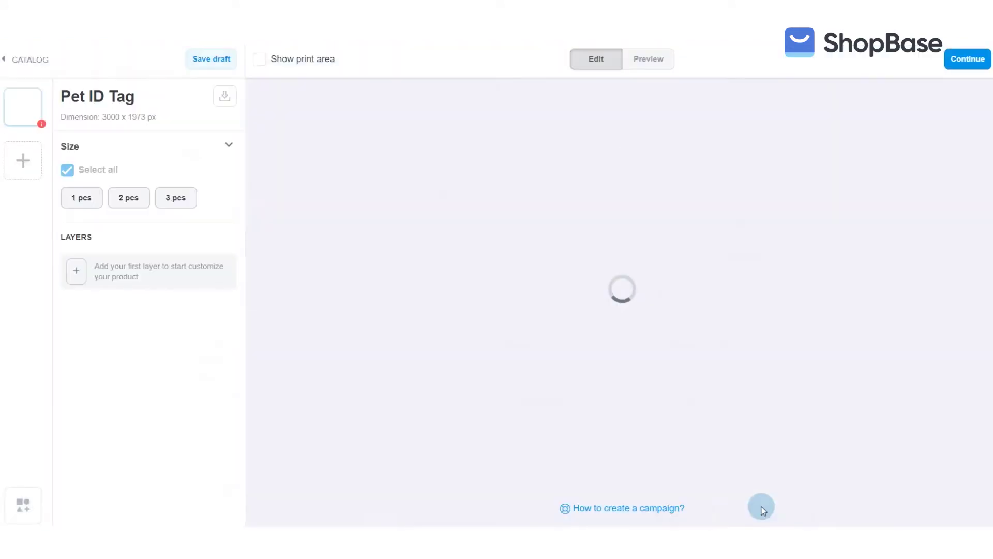
Add the Design pet tag - 1 artwork as an image layer and preview the tag.
{"action": "left_click", "coordinate": [110, 281]}
{"action": "left_click", "coordinate": [103, 308]}
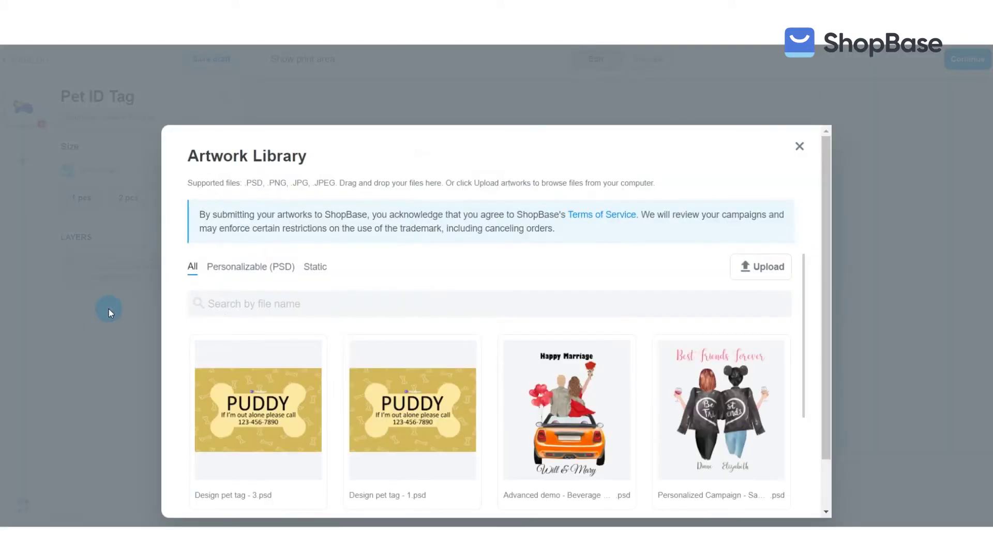
{"action": "left_click", "coordinate": [410, 413]}
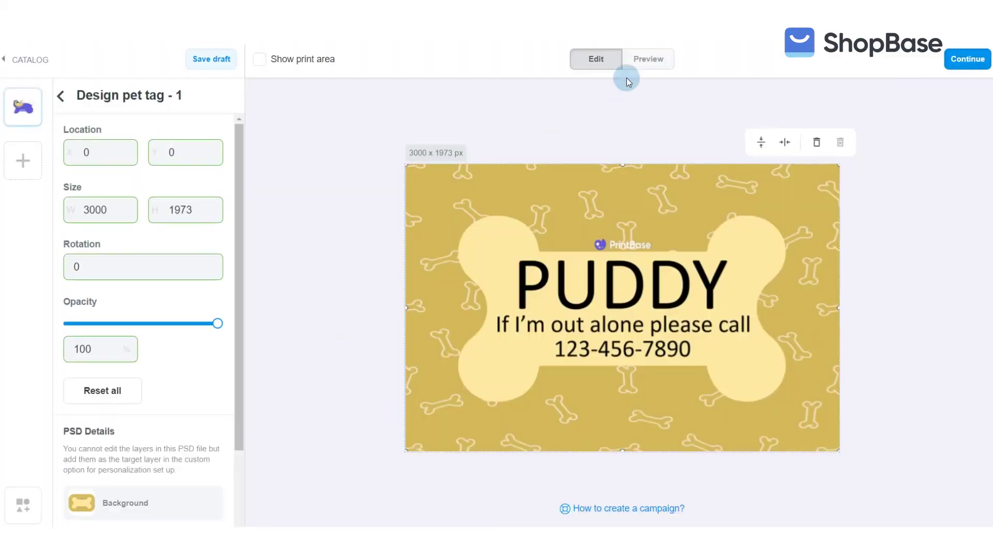
{"action": "left_click", "coordinate": [644, 65]}
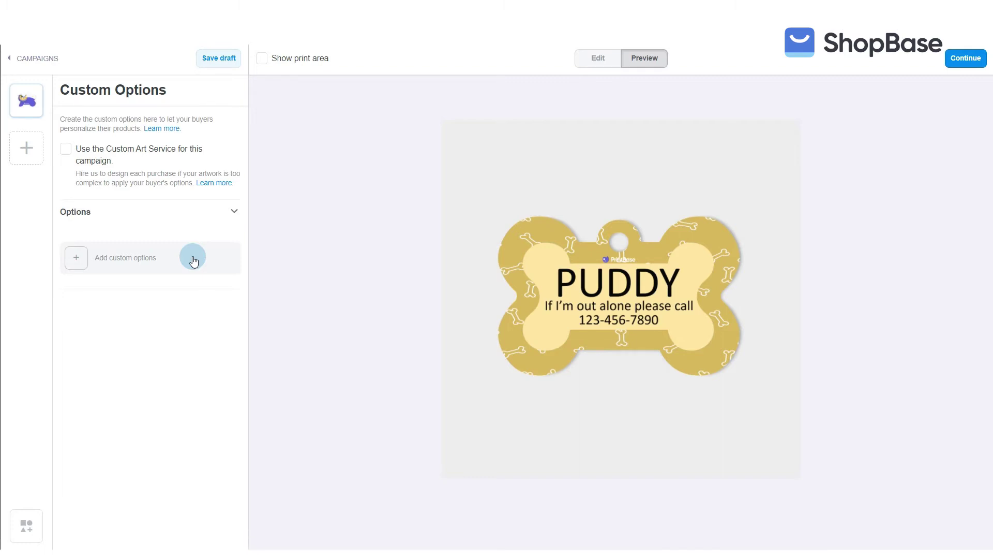
Add a radio option 'Select background color' with values Yellow and Red and no default selected.
{"action": "left_click", "coordinate": [193, 259]}
{"action": "left_click", "coordinate": [156, 141]}
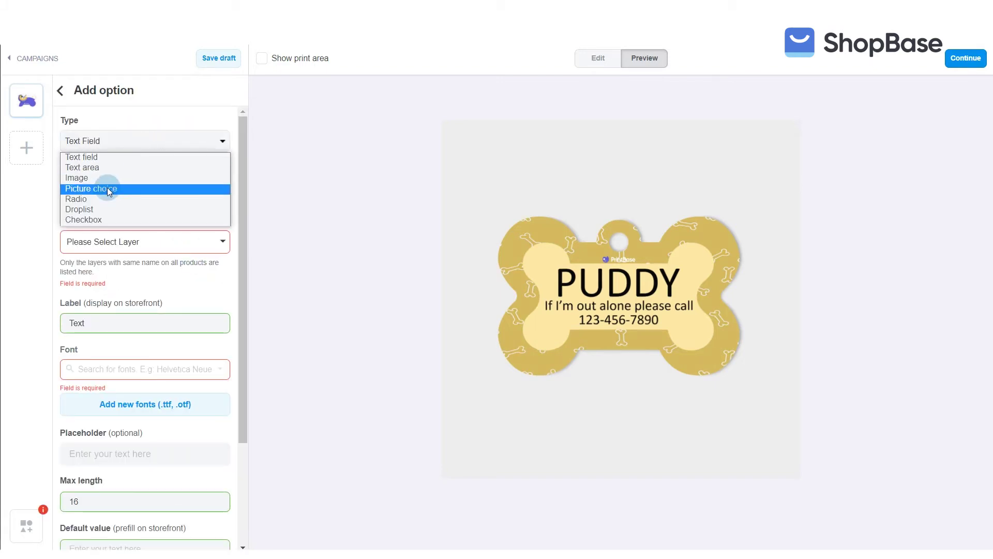
{"action": "left_click", "coordinate": [101, 202]}
{"action": "left_click_drag", "start_coordinate": [99, 311], "coordinate": [60, 311]}
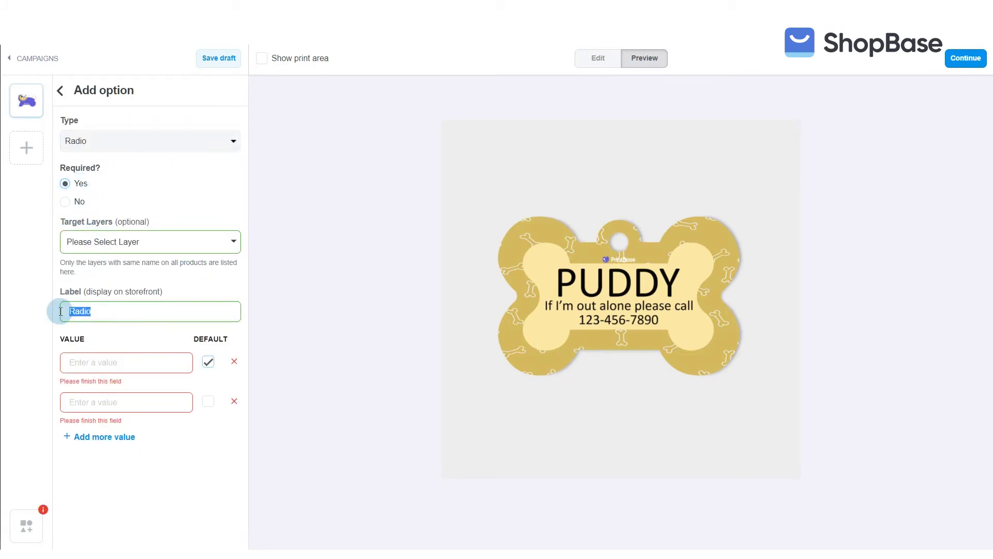
{"action": "type", "text": "color"}
{"action": "left_click", "coordinate": [80, 362]}
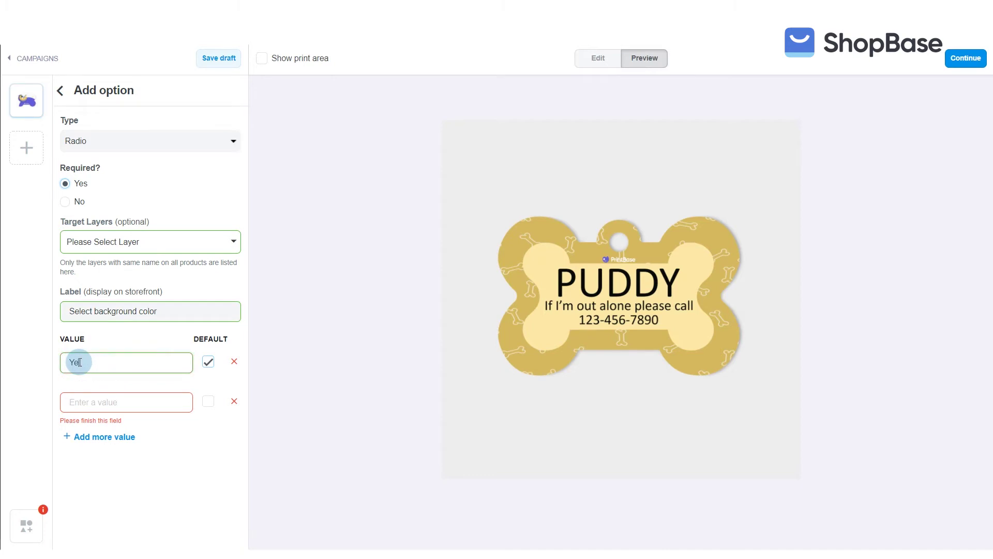
{"action": "type", "text": "llow"}
{"action": "left_click", "coordinate": [85, 390]}
{"action": "type", "text": "ed"}
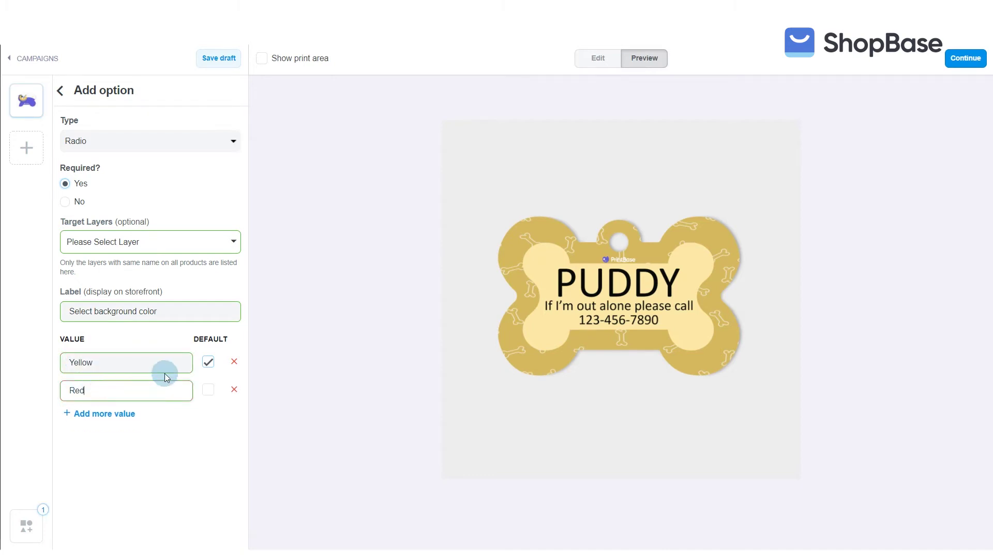
{"action": "left_click", "coordinate": [208, 363]}
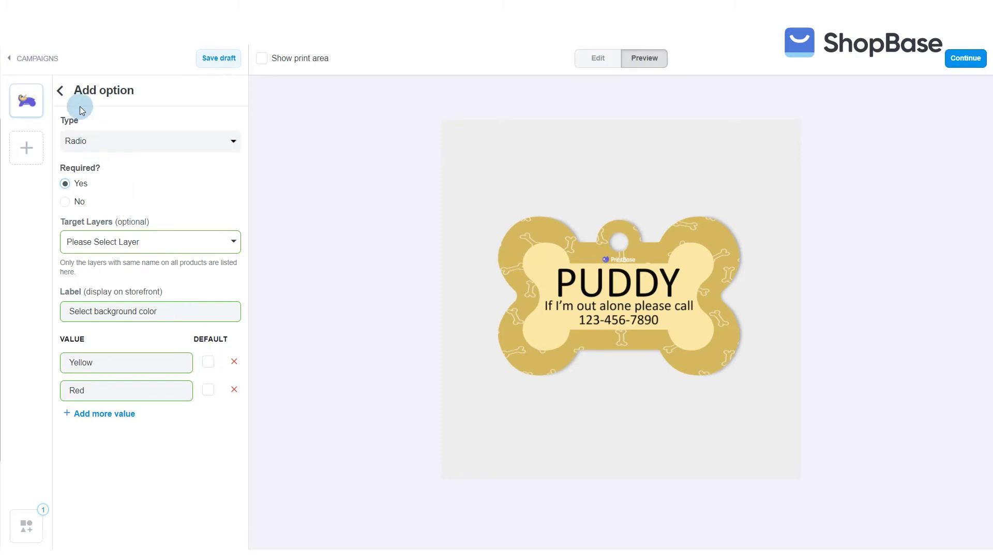
{"action": "left_click", "coordinate": [61, 91]}
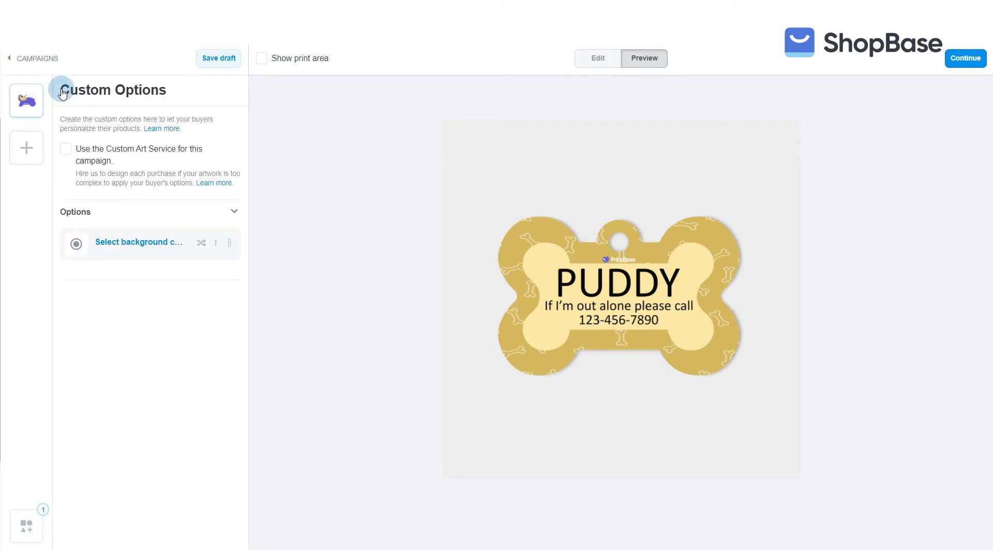
Add a 'Yellow background' picture-choice option on the Granola d5b85a layer using the Yellow background folder.
{"action": "left_click", "coordinate": [138, 262]}
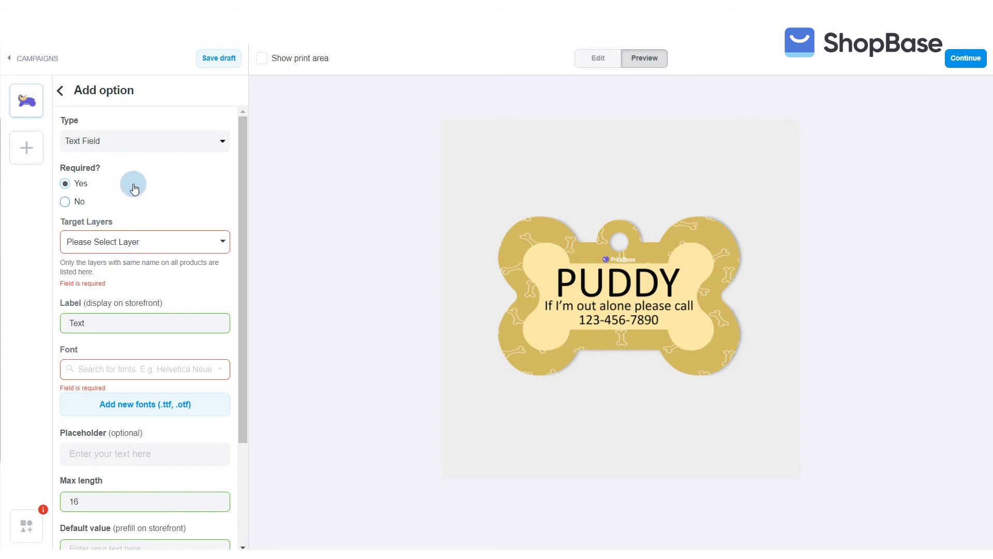
{"action": "left_click", "coordinate": [141, 141]}
{"action": "left_click", "coordinate": [124, 186]}
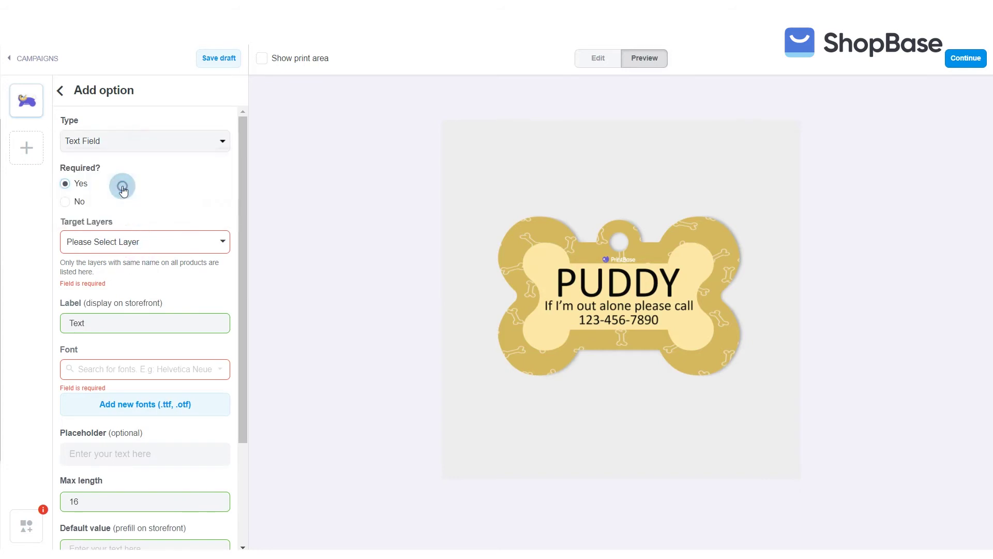
{"action": "left_click", "coordinate": [94, 243]}
{"action": "left_click", "coordinate": [98, 270]}
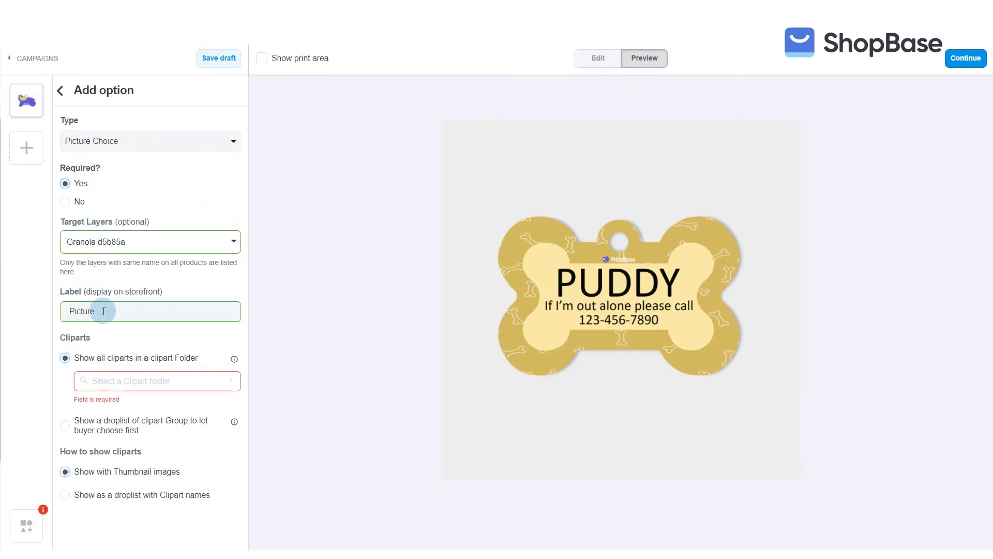
{"action": "left_click_drag", "start_coordinate": [100, 311], "coordinate": [70, 310]}
{"action": "type", "text": "Yellow background"}
{"action": "left_click", "coordinate": [130, 382]}
{"action": "scroll", "coordinate": [125, 466], "scroll_direction": "down", "scroll_amount": 1}
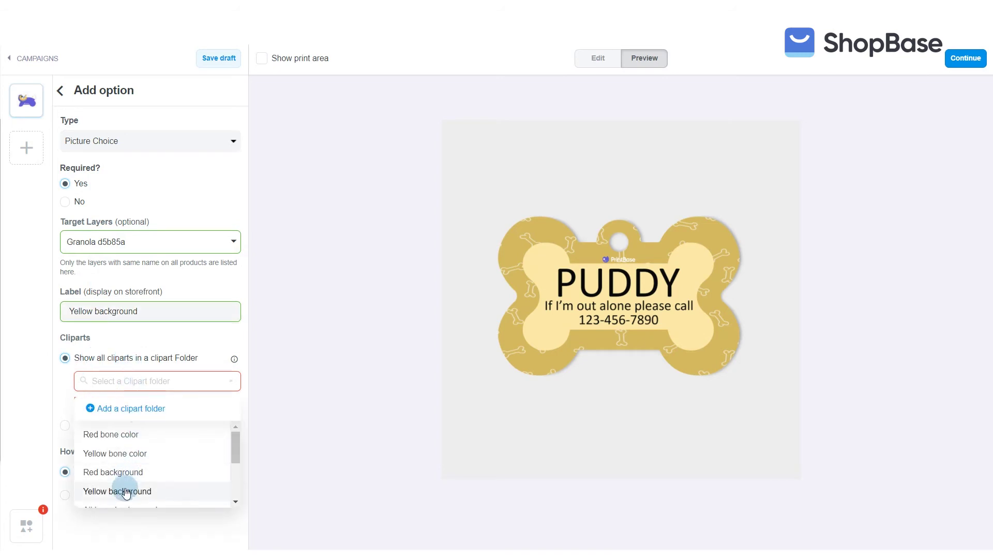
{"action": "left_click", "coordinate": [121, 491]}
{"action": "left_click", "coordinate": [60, 90]}
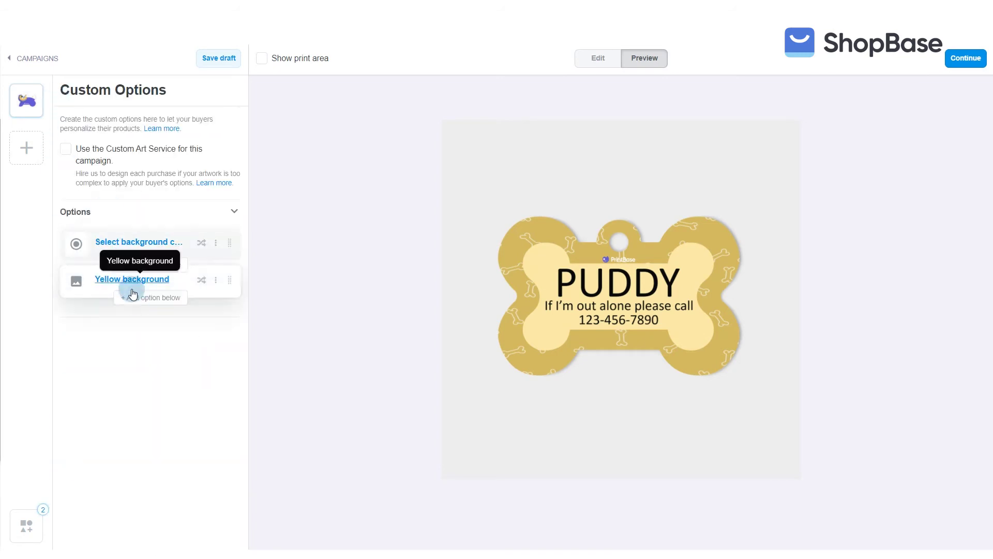
Add a 'Yellow bone color' picture-choice option on the Granola layer using the Yellow bone color folder.
{"action": "left_click", "coordinate": [131, 293]}
{"action": "left_click", "coordinate": [125, 141]}
{"action": "left_click", "coordinate": [91, 189]}
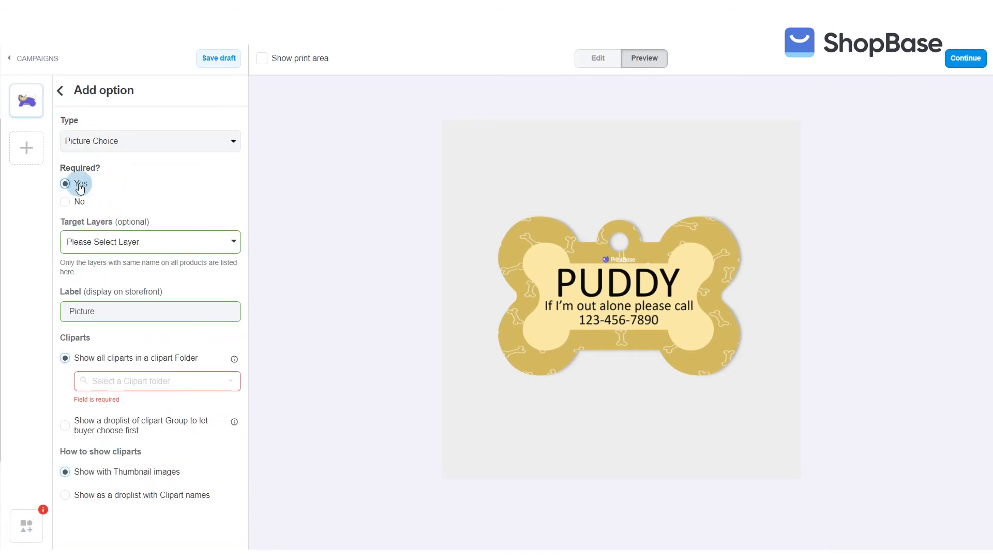
{"action": "left_click", "coordinate": [93, 241]}
{"action": "left_click", "coordinate": [100, 306]}
{"action": "left_click_drag", "start_coordinate": [106, 310], "coordinate": [70, 311]}
{"action": "type", "text": "lor"}
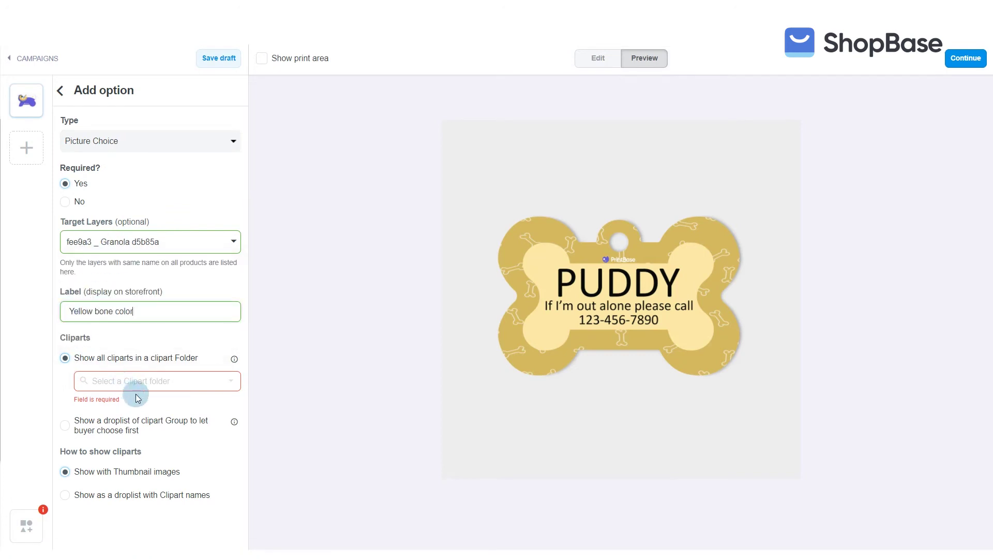
{"action": "left_click", "coordinate": [138, 385]}
{"action": "left_click", "coordinate": [116, 452]}
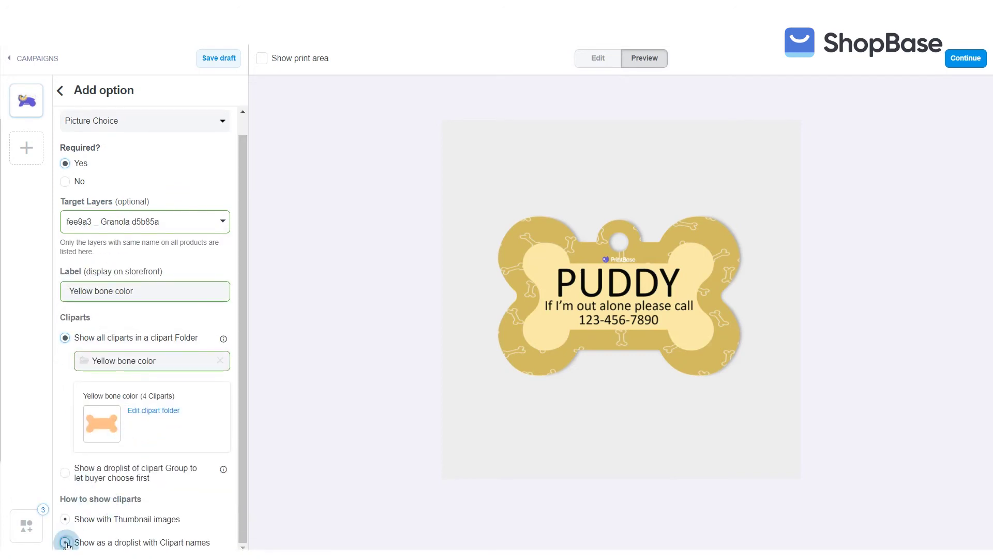
{"action": "left_click", "coordinate": [60, 91]}
Add a 'Red background' picture-choice option using the Red background folder, shown as thumbnail images.
{"action": "left_click", "coordinate": [124, 336]}
{"action": "left_click", "coordinate": [116, 138]}
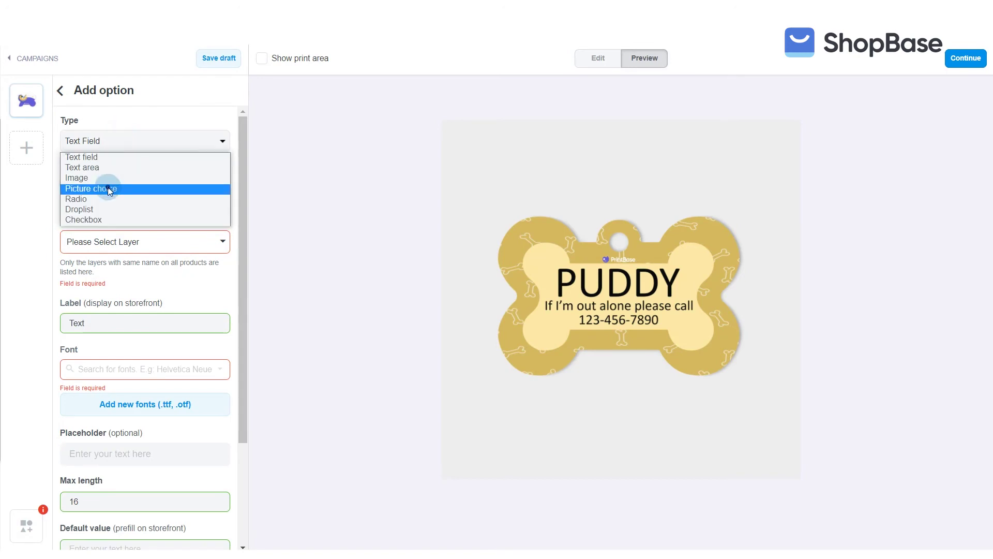
{"action": "left_click", "coordinate": [109, 189]}
{"action": "left_click", "coordinate": [89, 241]}
{"action": "left_click", "coordinate": [88, 266]}
{"action": "left_click", "coordinate": [78, 332]}
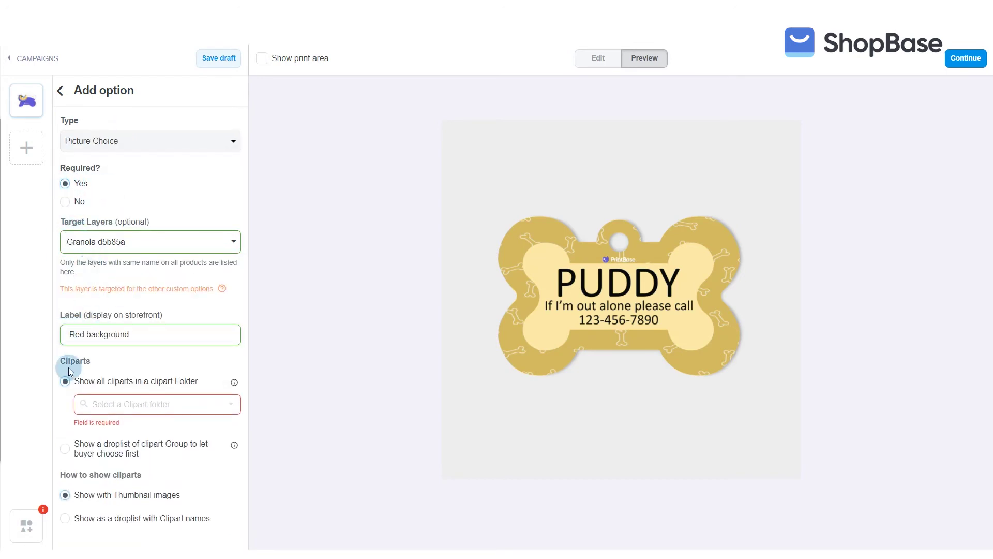
{"action": "left_click", "coordinate": [122, 405]}
{"action": "left_click", "coordinate": [106, 494]}
{"action": "left_click", "coordinate": [67, 520]}
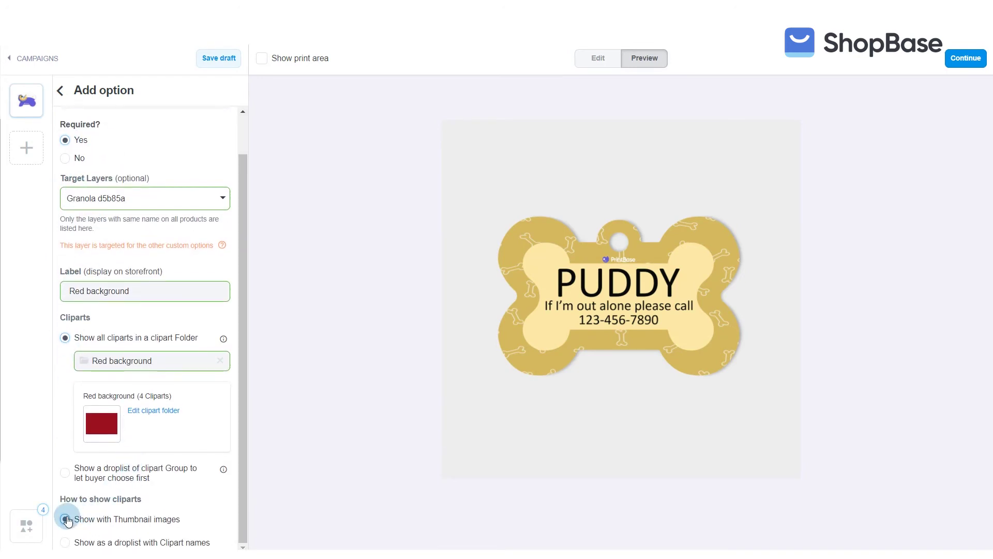
{"action": "left_click", "coordinate": [60, 91]}
Add a 'Red bone color' picture-choice option using the Red bone color folder, shown as a droplist.
{"action": "left_click", "coordinate": [138, 368]}
{"action": "left_click", "coordinate": [102, 144]}
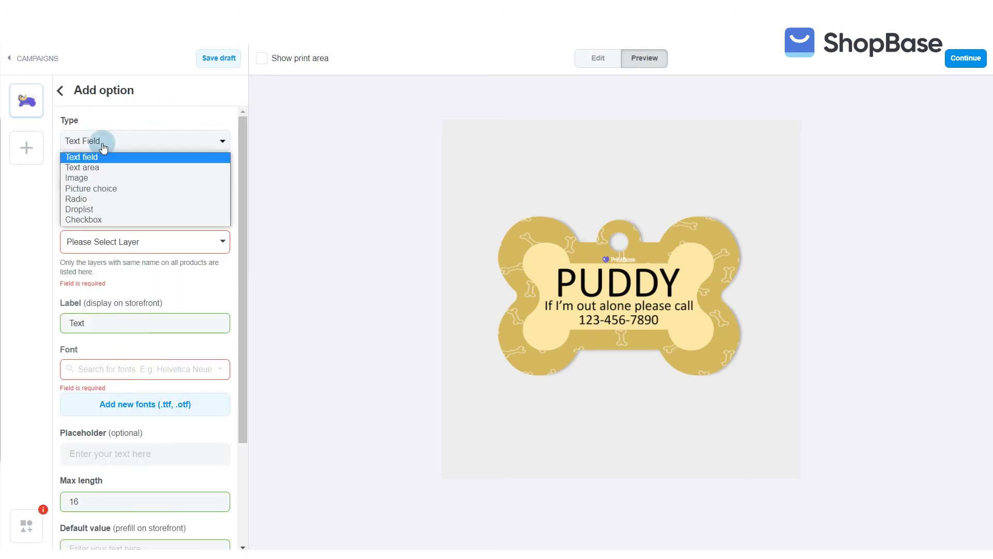
{"action": "left_click", "coordinate": [91, 188]}
{"action": "left_click", "coordinate": [86, 242]}
{"action": "left_click", "coordinate": [100, 305]}
{"action": "left_click", "coordinate": [55, 332]}
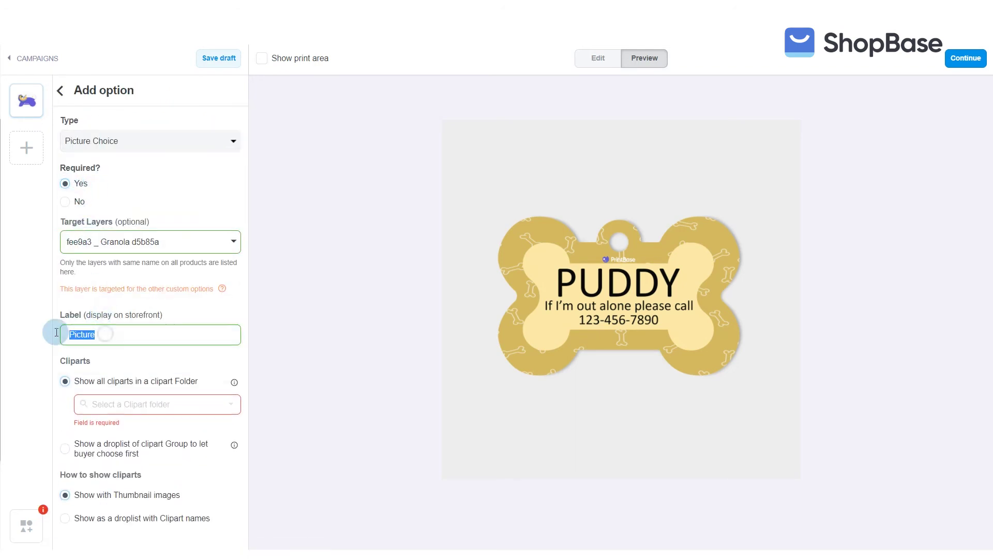
{"action": "type", "text": "Red bone color"}
{"action": "left_click", "coordinate": [111, 404]}
{"action": "left_click", "coordinate": [109, 458]}
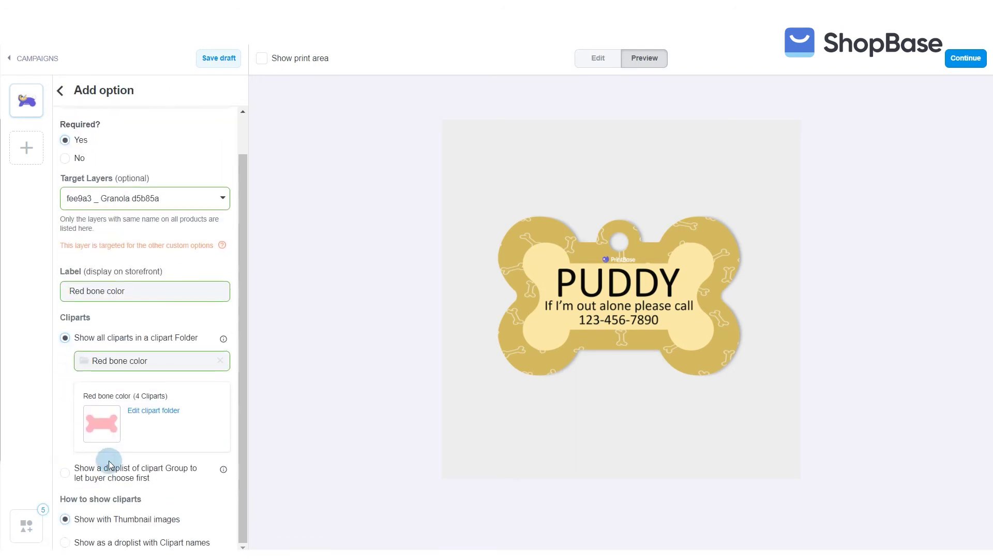
{"action": "left_click", "coordinate": [67, 544]}
{"action": "left_click", "coordinate": [60, 90]}
{"action": "left_click", "coordinate": [140, 404]}
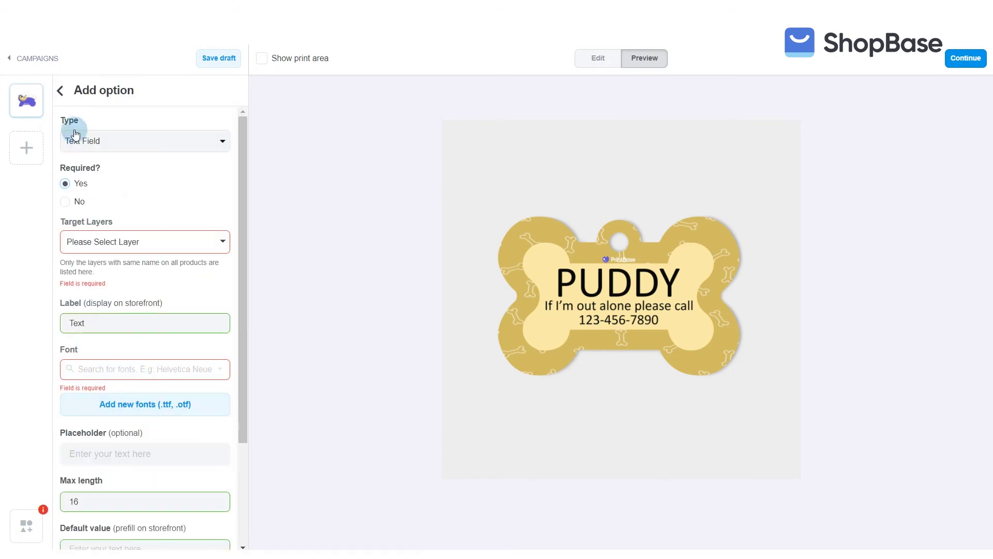
Make a 'Pet name' text option on the PUDDY layer with a chosen font.
{"action": "left_click", "coordinate": [87, 241]}
{"action": "left_click", "coordinate": [82, 267]}
{"action": "double_click", "coordinate": [81, 311]}
{"action": "type", "text": "Pet name"}
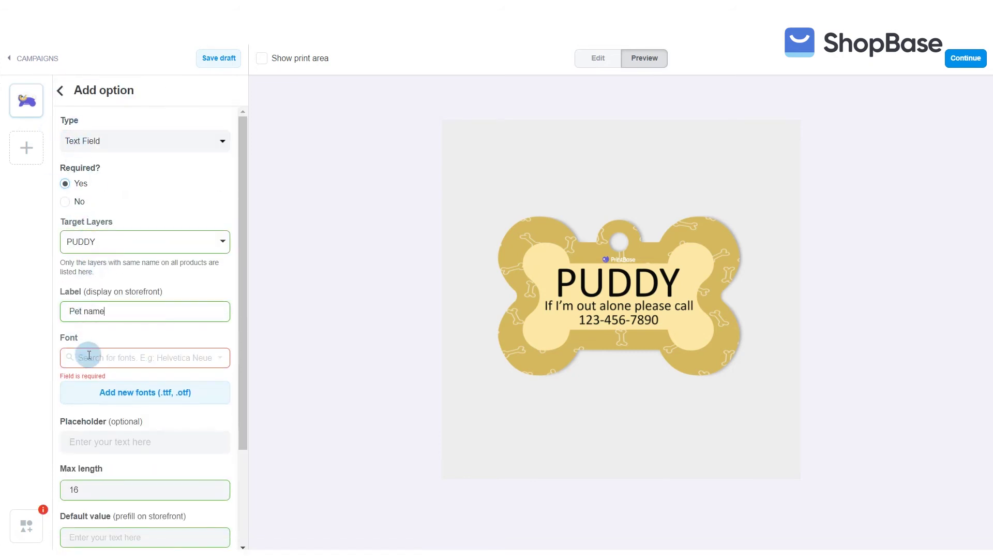
{"action": "left_click", "coordinate": [89, 355]}
{"action": "left_click", "coordinate": [100, 396]}
{"action": "scroll", "coordinate": [100, 393], "scroll_direction": "down", "scroll_amount": 2}
{"action": "left_click", "coordinate": [60, 90]}
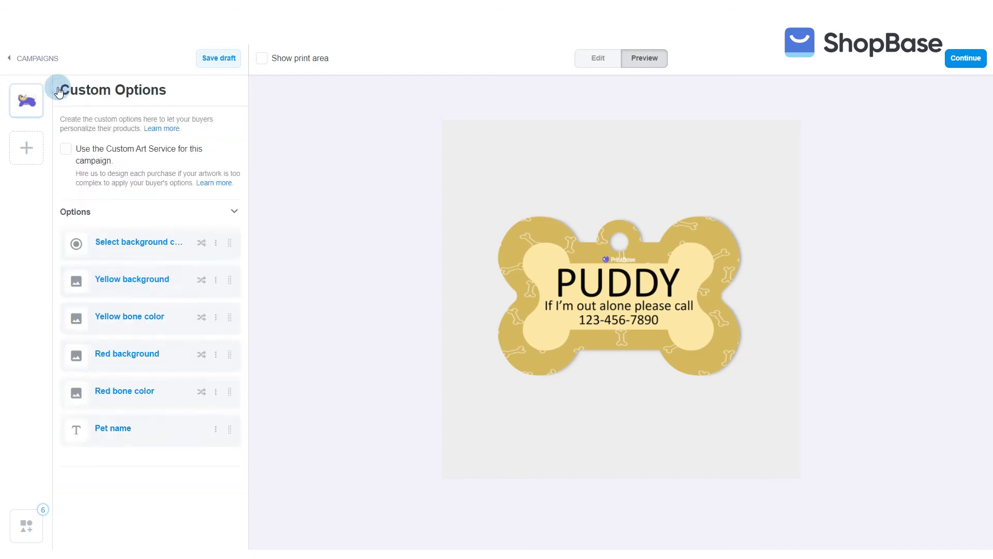
Add a 'Message' text option on the message layer: Calibri, max length 25, special characters allowed.
{"action": "left_click", "coordinate": [142, 446]}
{"action": "left_click", "coordinate": [88, 242]}
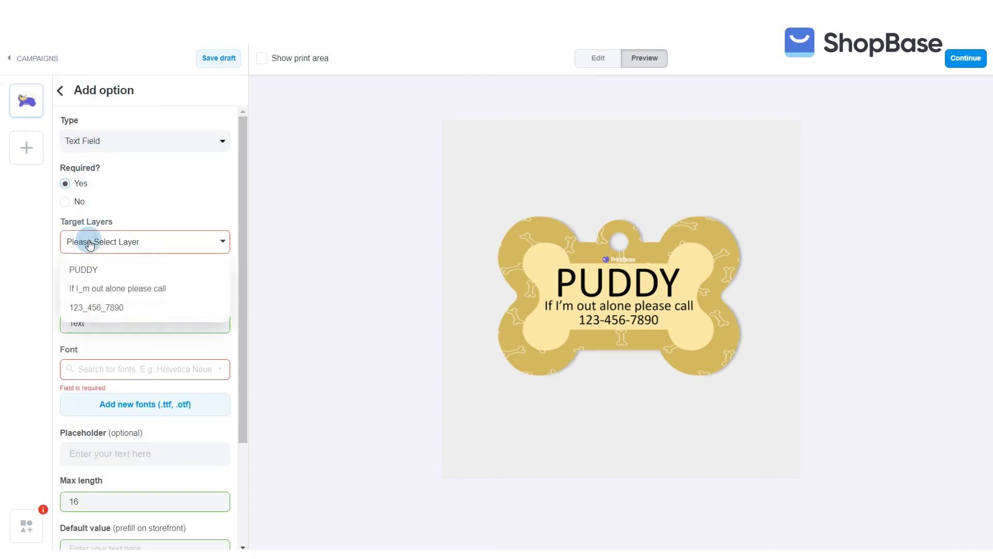
{"action": "left_click", "coordinate": [116, 288]}
{"action": "double_click", "coordinate": [78, 313]}
{"action": "type", "text": "Message"}
{"action": "left_click", "coordinate": [88, 356]}
{"action": "left_click", "coordinate": [88, 402]}
{"action": "scroll", "coordinate": [90, 409], "scroll_direction": "down", "scroll_amount": 1}
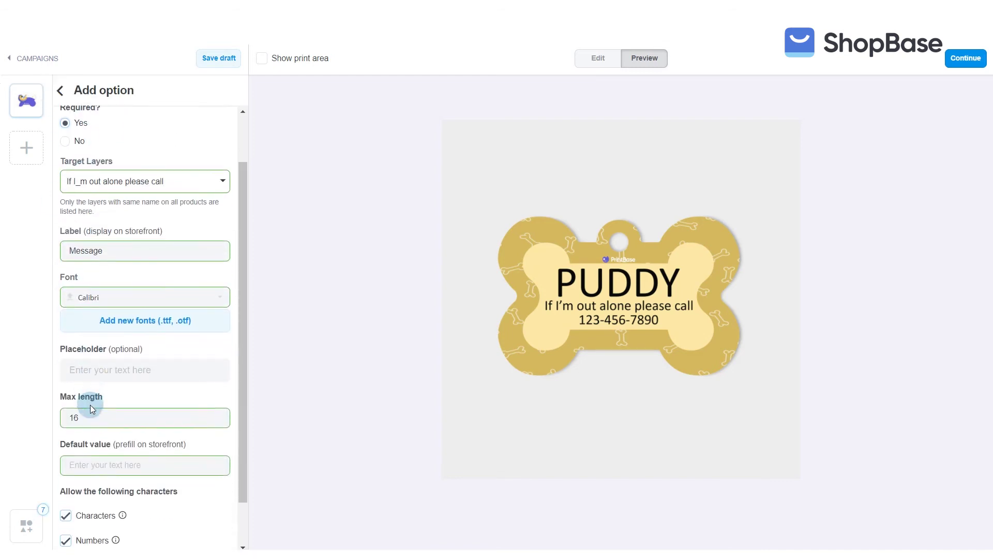
{"action": "double_click", "coordinate": [71, 417]}
{"action": "type", "text": "25"}
{"action": "scroll", "coordinate": [71, 417], "scroll_direction": "down", "scroll_amount": 1}
{"action": "left_click", "coordinate": [66, 513]}
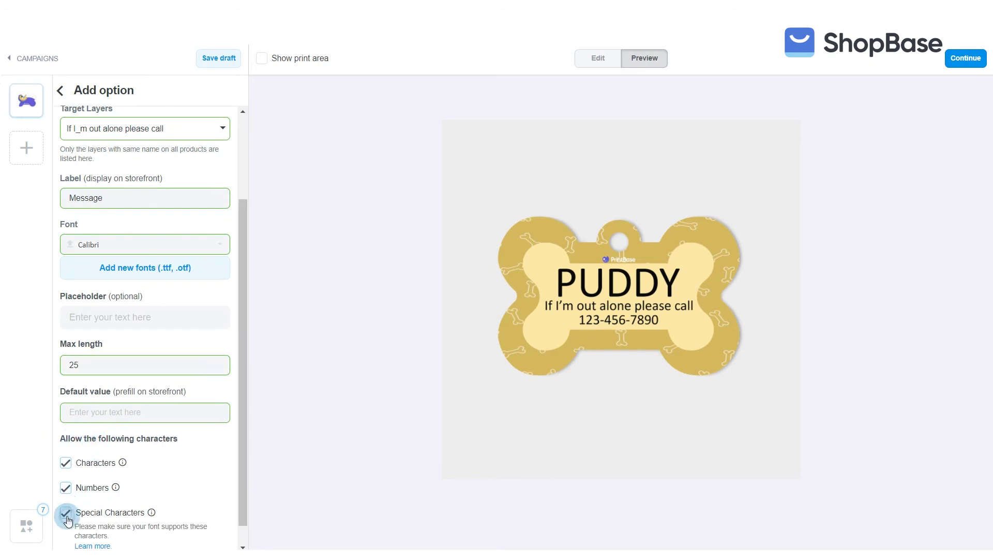
{"action": "left_click", "coordinate": [67, 92]}
Add a 'Phone number' text option on the 123_456_7890 layer in Calibri, allowing special characters.
{"action": "left_click", "coordinate": [142, 483]}
{"action": "left_click", "coordinate": [94, 244]}
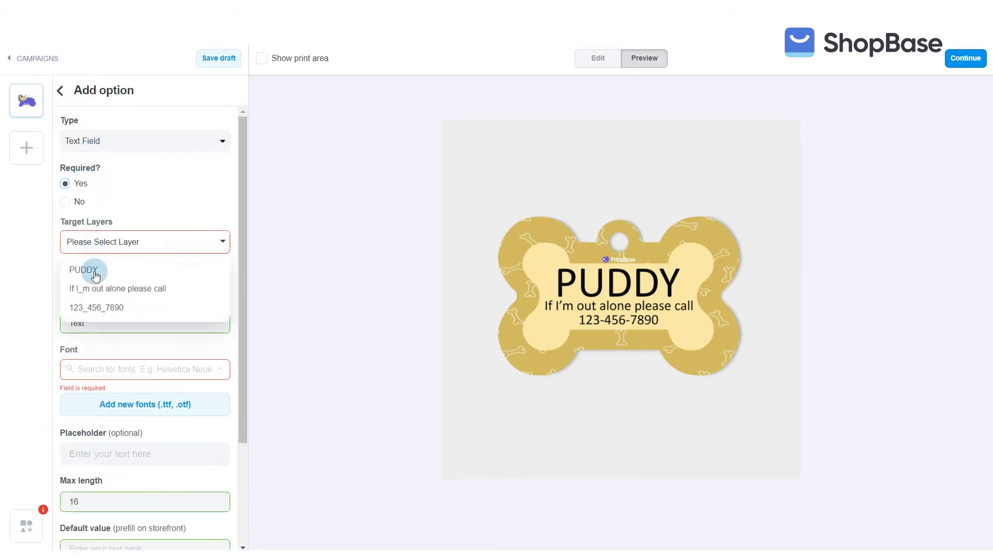
{"action": "left_click", "coordinate": [97, 308]}
{"action": "double_click", "coordinate": [91, 311]}
{"action": "type", "text": "Phone number"}
{"action": "left_click", "coordinate": [82, 355]}
{"action": "left_click", "coordinate": [94, 399]}
{"action": "scroll", "coordinate": [98, 396], "scroll_direction": "down", "scroll_amount": 1}
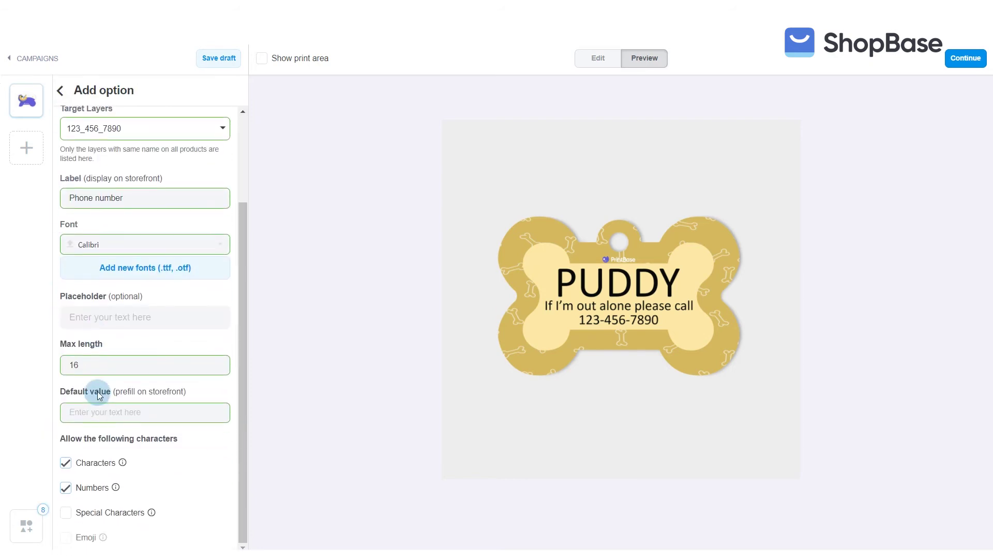
{"action": "left_click", "coordinate": [66, 513]}
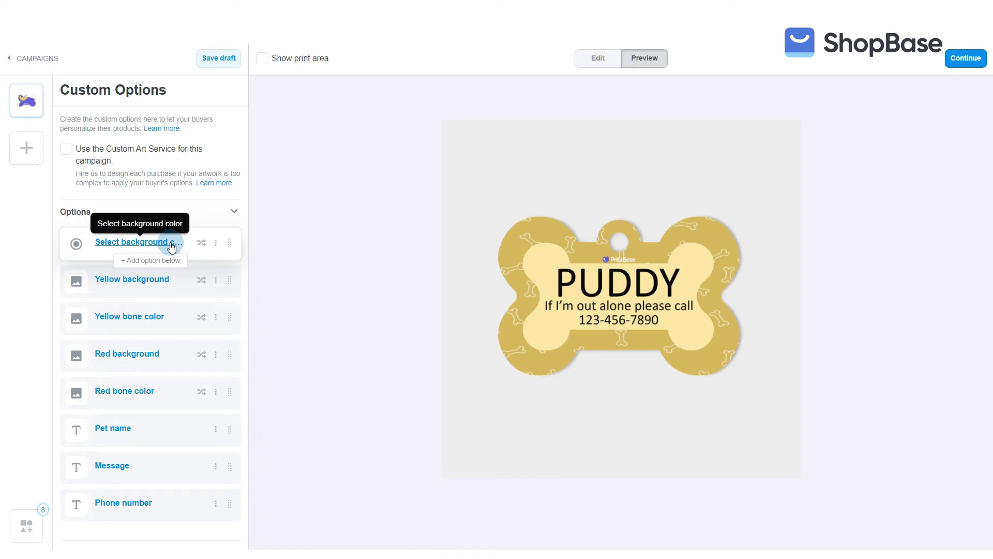
Add a rule on Select background color: if Yellow, show Yellow background; delete the extra condition.
{"action": "left_click", "coordinate": [200, 244]}
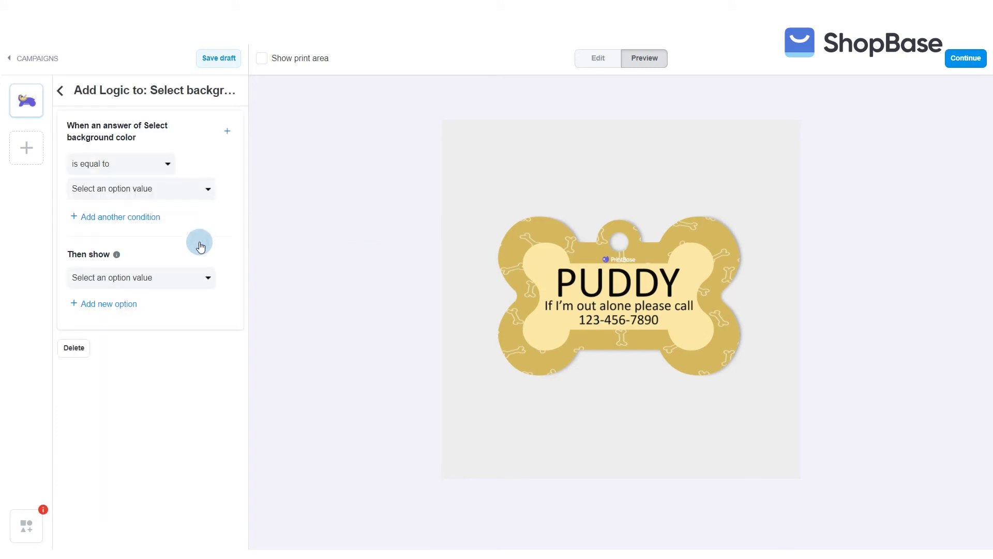
{"action": "left_click", "coordinate": [159, 170]}
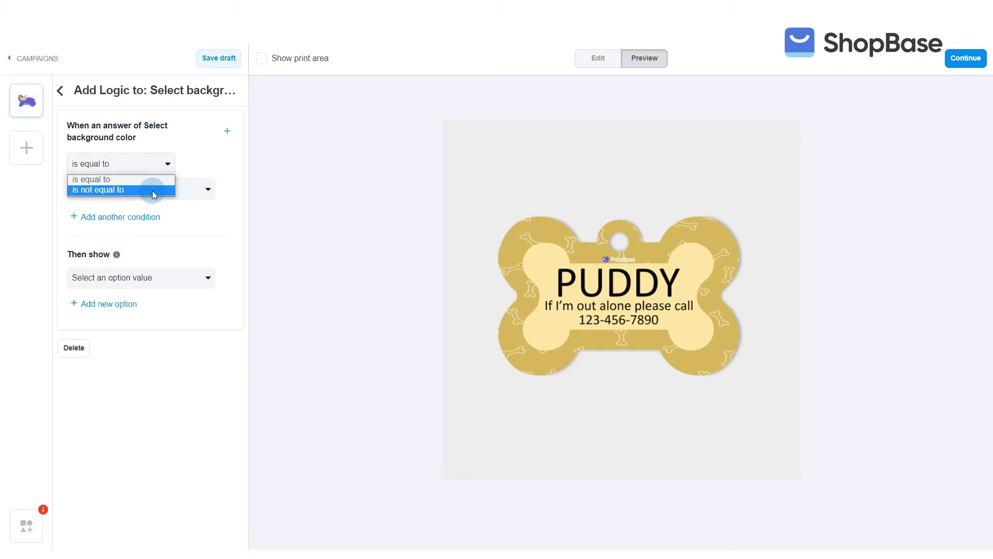
{"action": "left_click", "coordinate": [207, 189]}
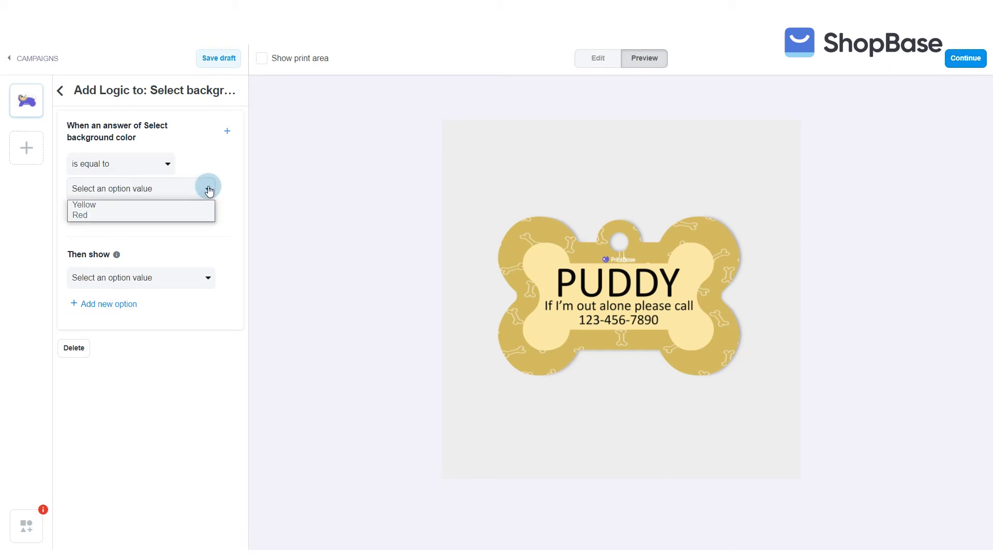
{"action": "left_click", "coordinate": [107, 206]}
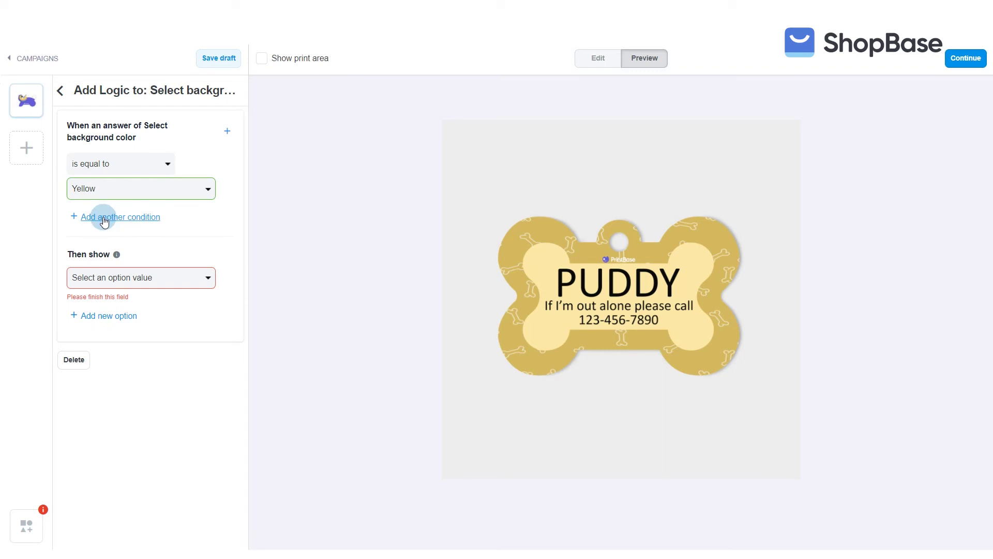
{"action": "left_click", "coordinate": [105, 219]}
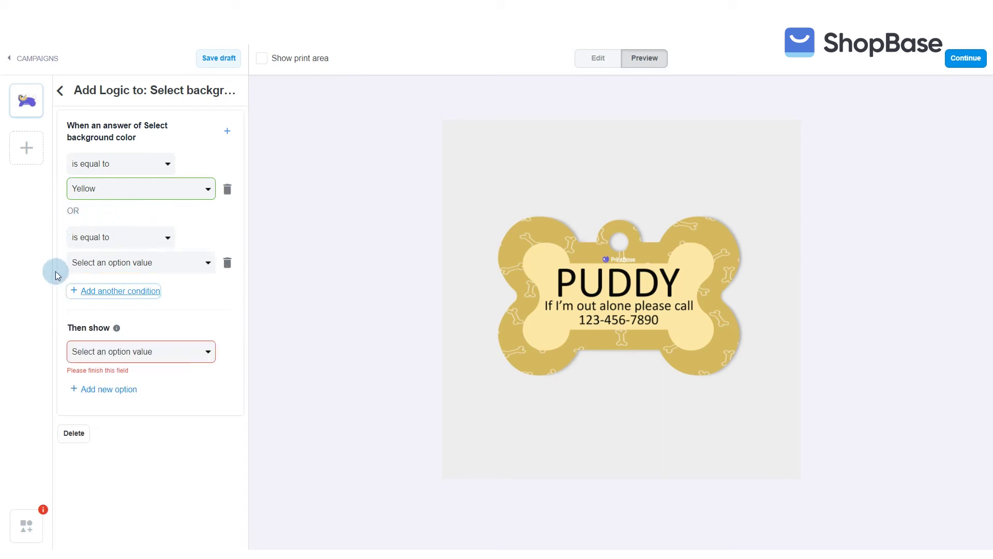
{"action": "left_click", "coordinate": [145, 354]}
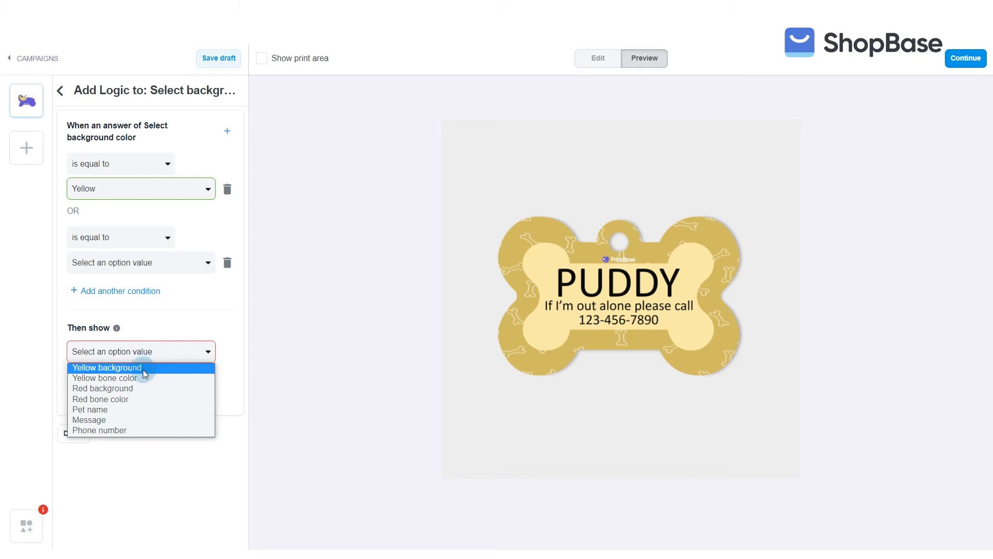
{"action": "left_click", "coordinate": [143, 369]}
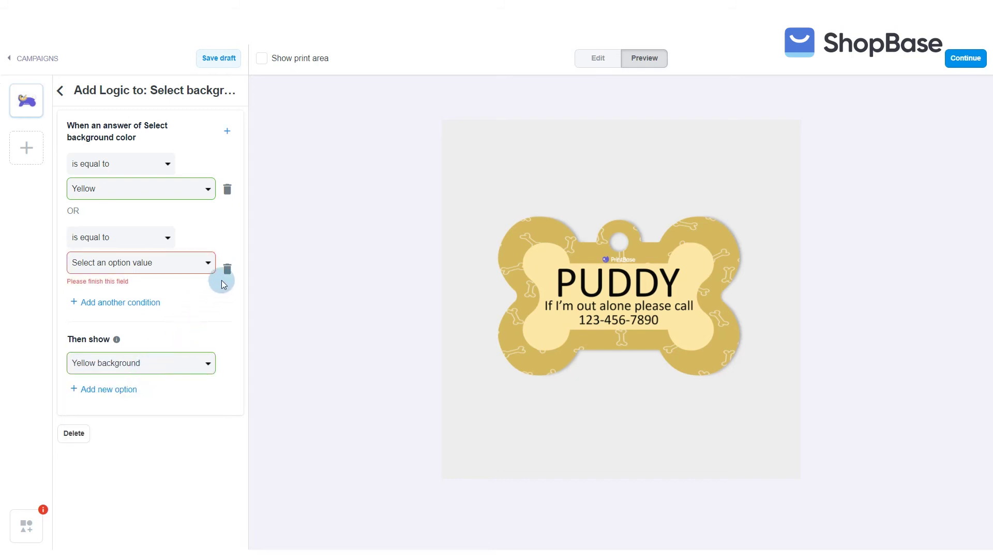
{"action": "left_click", "coordinate": [228, 272]}
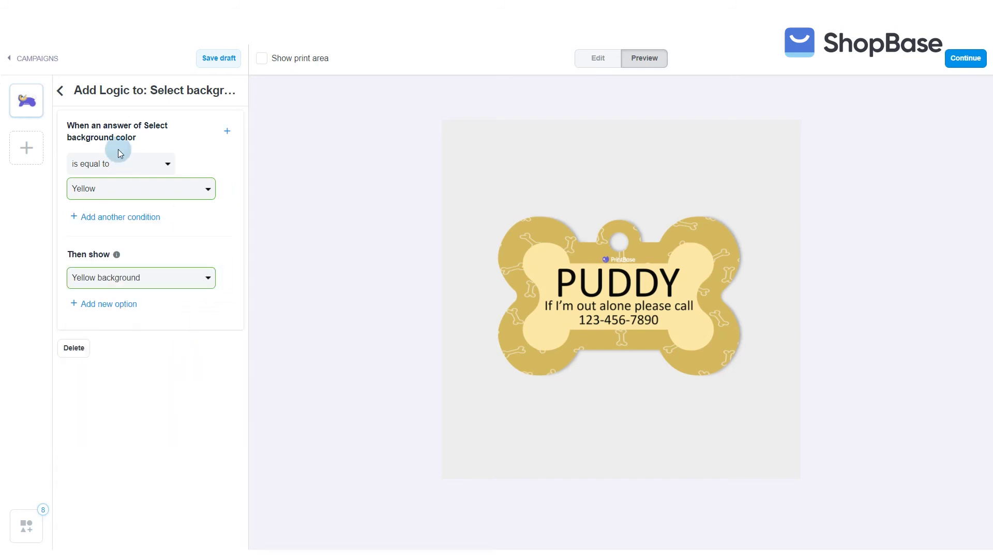
{"action": "left_click", "coordinate": [62, 96]}
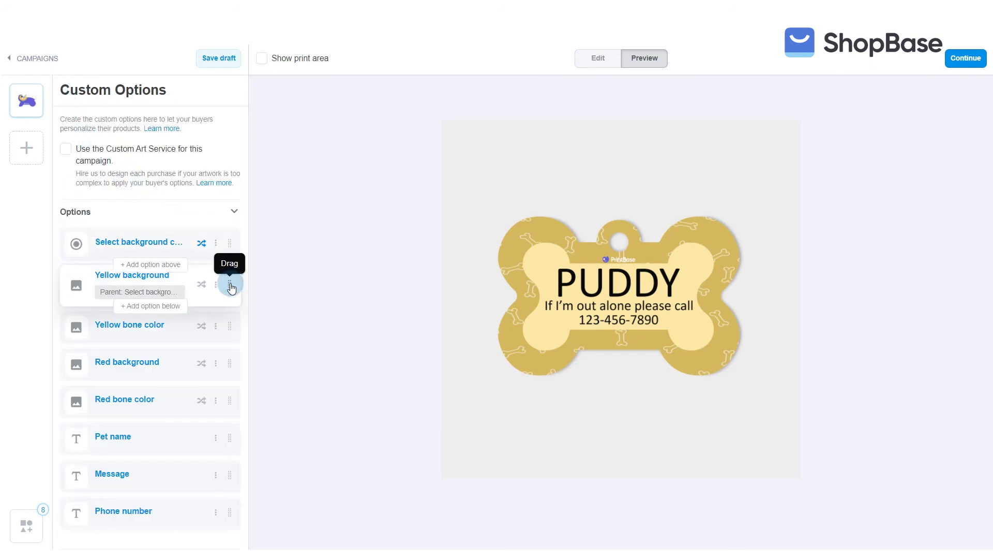
Reopen a fresh conditional logic rule for the Select background color option.
{"action": "mouse_move", "coordinate": [231, 287]}
{"action": "left_mouse_down"}
{"action": "mouse_move", "coordinate": [228, 322]}
{"action": "mouse_move", "coordinate": [201, 246]}
{"action": "left_mouse_up"}
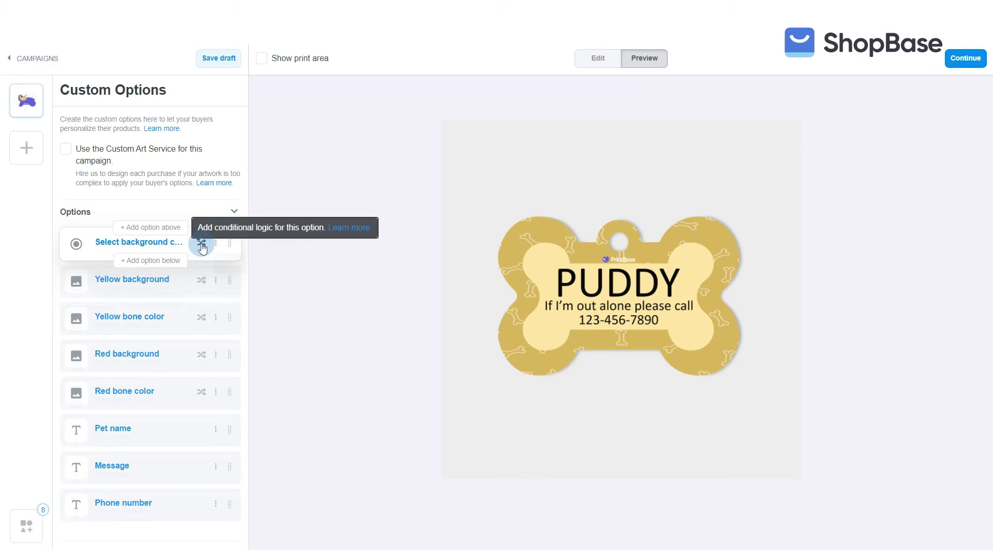
{"action": "left_click", "coordinate": [202, 245]}
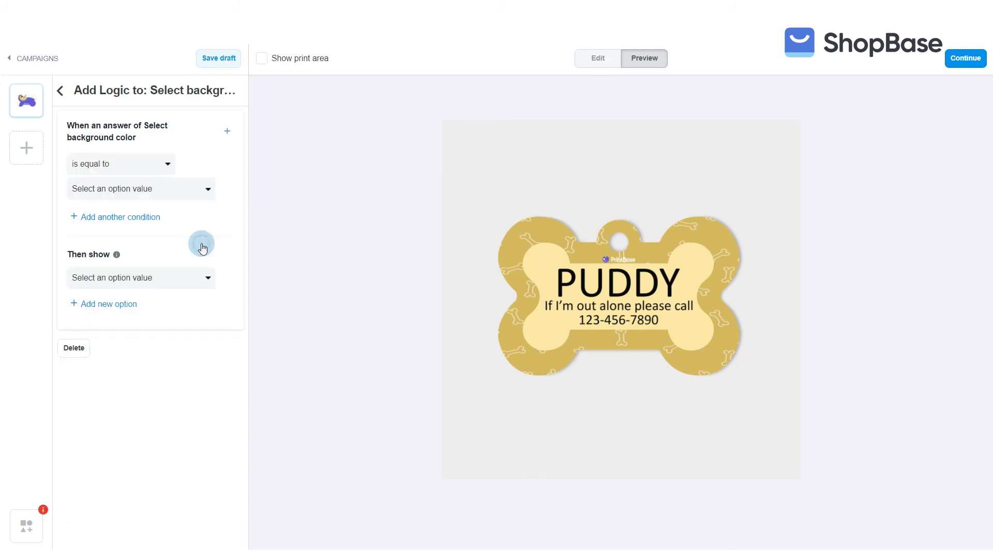
Make the Yellow answer reveal Yellow background and Yellow bone color.
{"action": "left_click", "coordinate": [124, 188]}
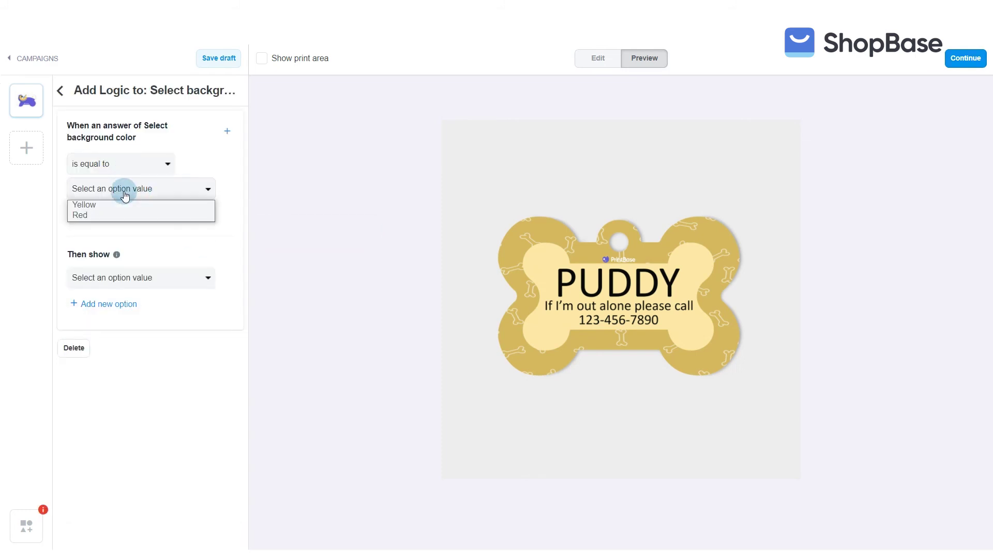
{"action": "left_click", "coordinate": [109, 204]}
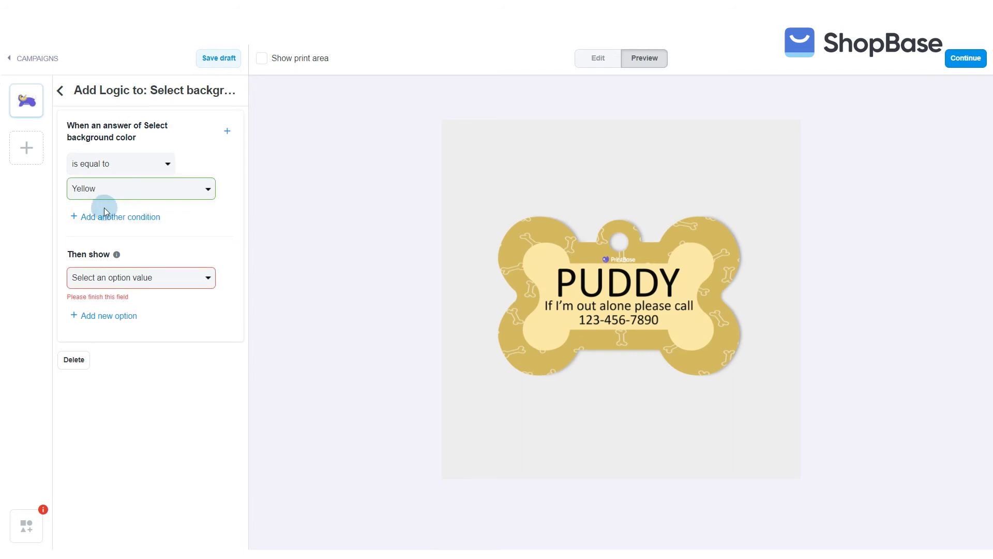
{"action": "left_click", "coordinate": [92, 278]}
{"action": "left_click", "coordinate": [102, 297]}
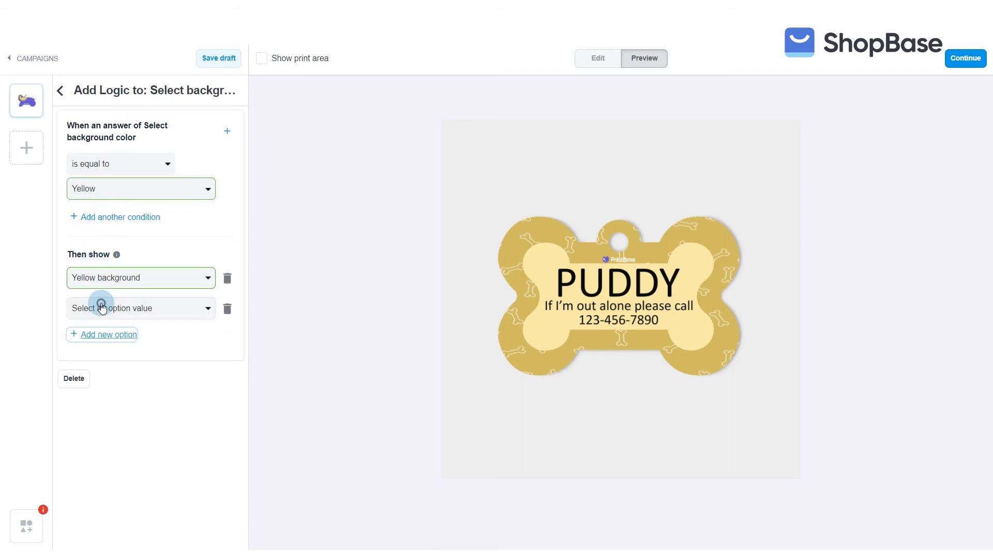
{"action": "left_click", "coordinate": [171, 314]}
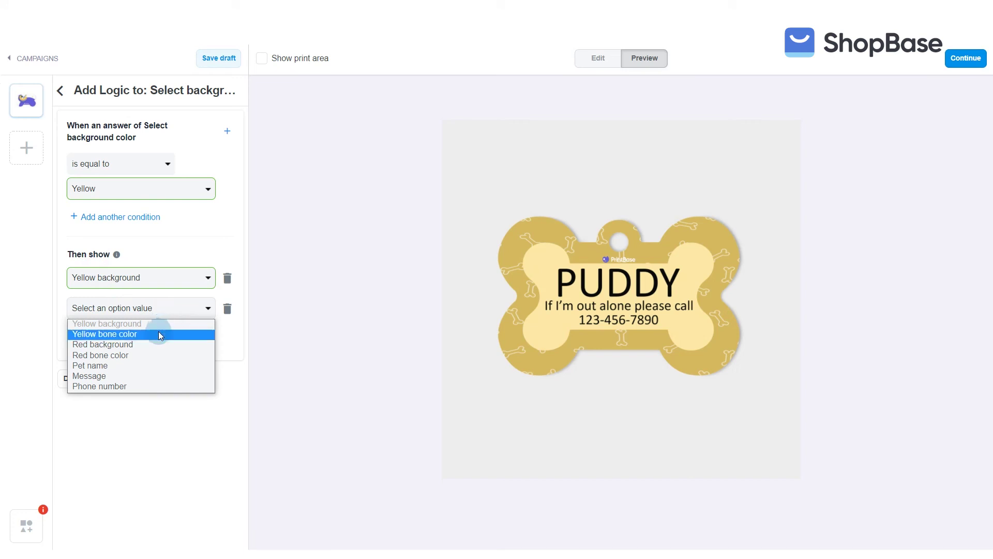
{"action": "left_click", "coordinate": [160, 332]}
Add a second rule so Red reveals Red background and Red bone color.
{"action": "left_click", "coordinate": [226, 130]}
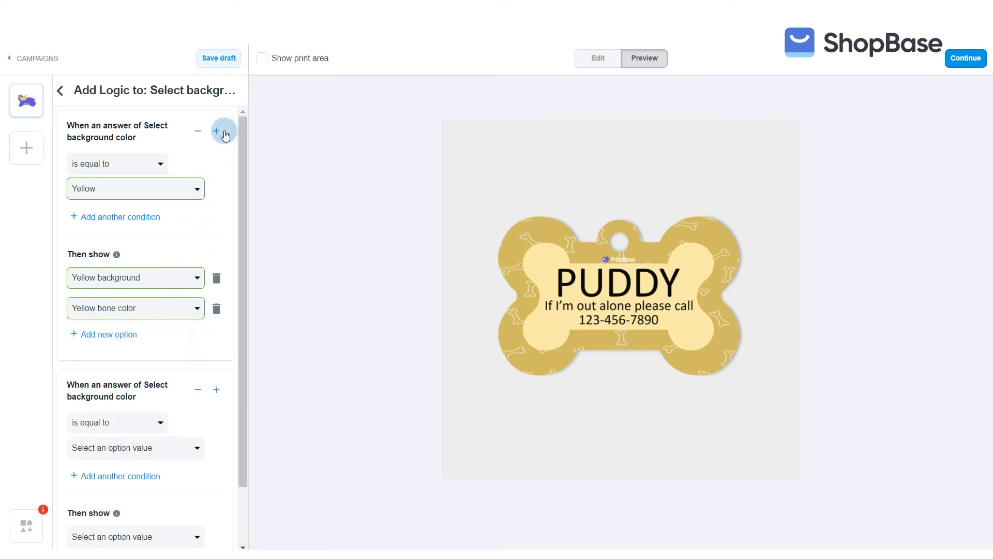
{"action": "scroll", "coordinate": [133, 337], "scroll_direction": "down", "scroll_amount": 1}
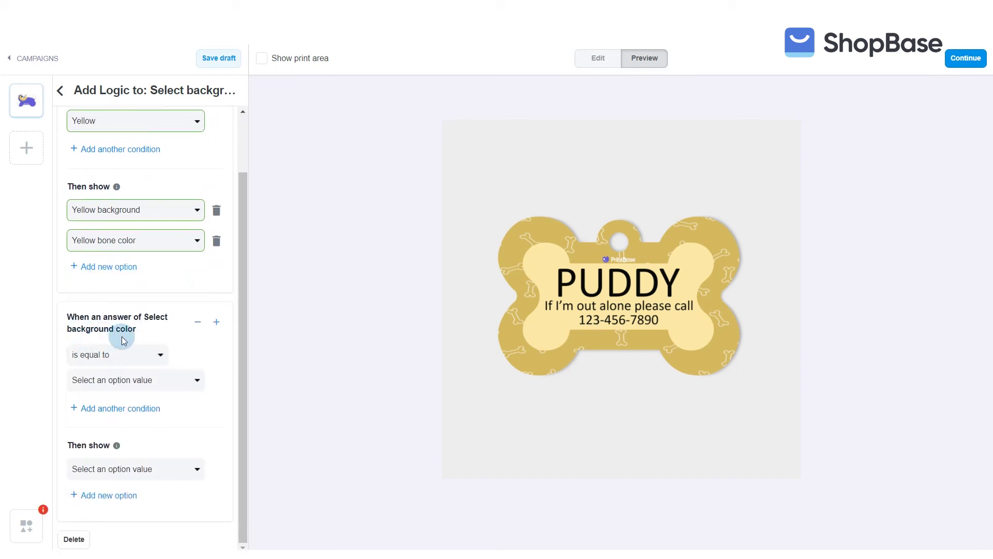
{"action": "left_click", "coordinate": [114, 384]}
{"action": "left_click", "coordinate": [100, 406]}
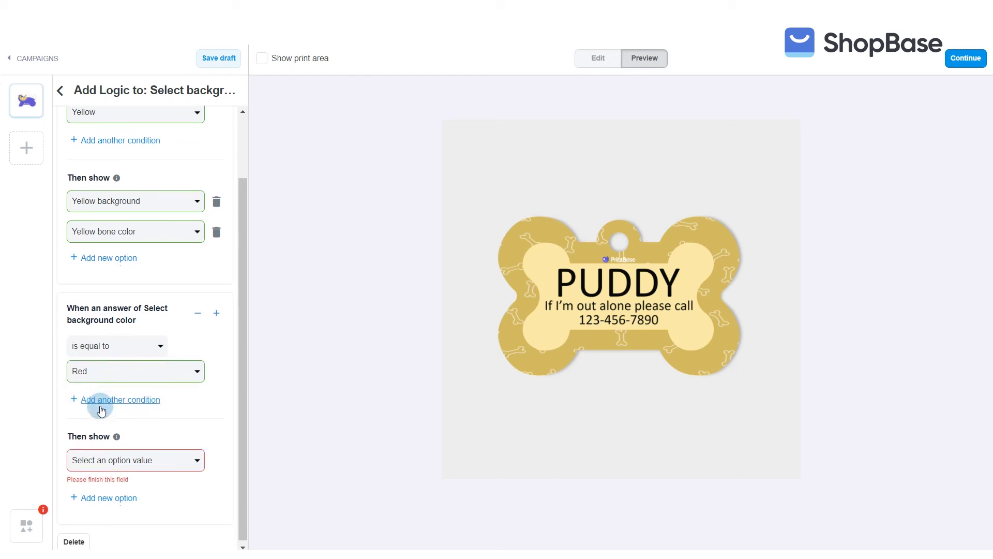
{"action": "left_click", "coordinate": [111, 460]}
{"action": "left_click", "coordinate": [103, 493]}
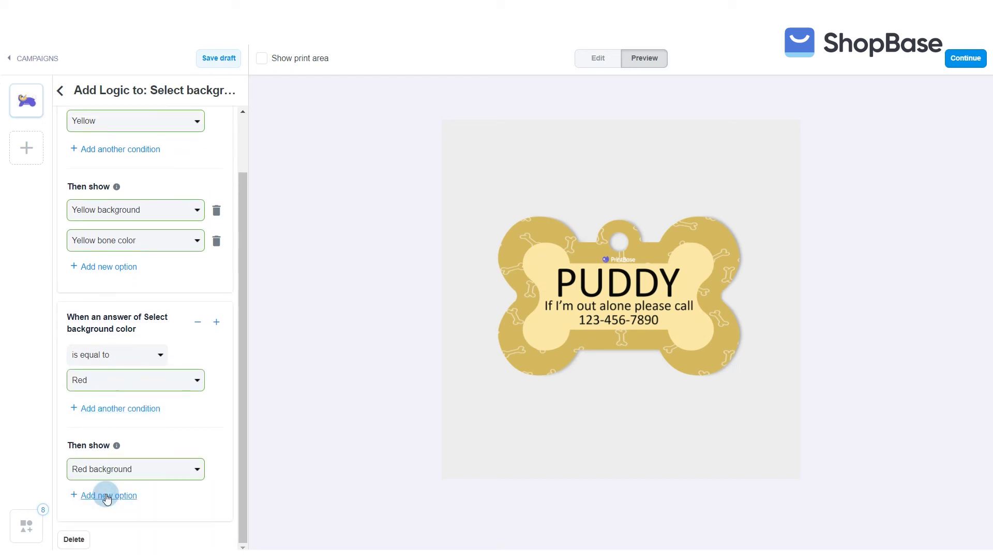
{"action": "left_click", "coordinate": [106, 496]}
{"action": "left_click", "coordinate": [123, 470]}
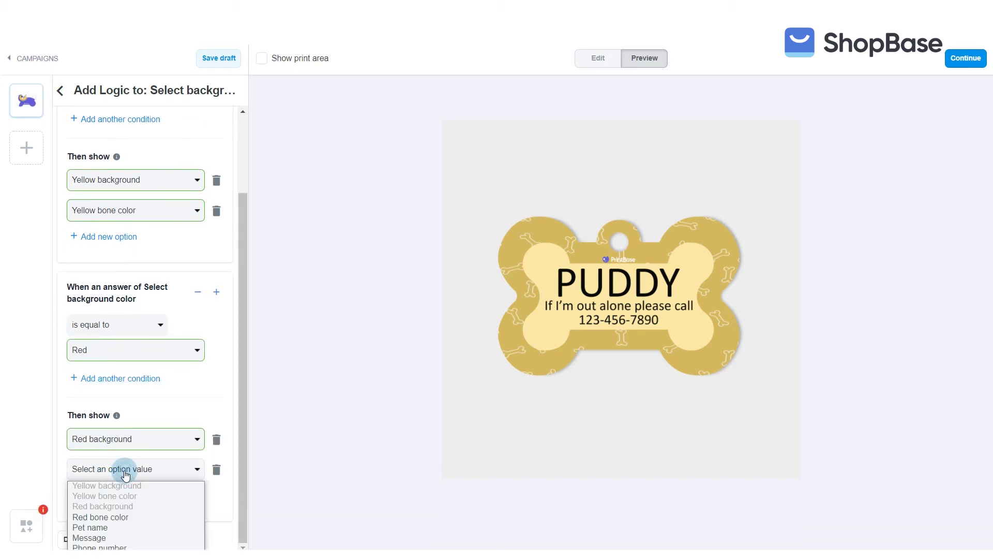
{"action": "left_click", "coordinate": [111, 517]}
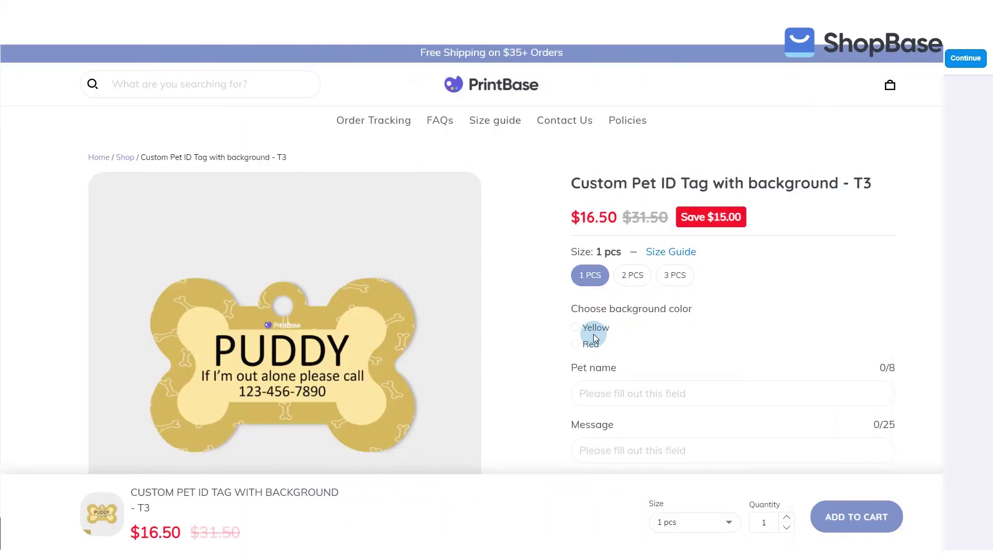
Choose Yellow as the background color with the Dijon swatch, after briefly trying Red.
{"action": "left_click", "coordinate": [578, 328]}
{"action": "scroll", "coordinate": [587, 311], "scroll_direction": "down", "scroll_amount": 2}
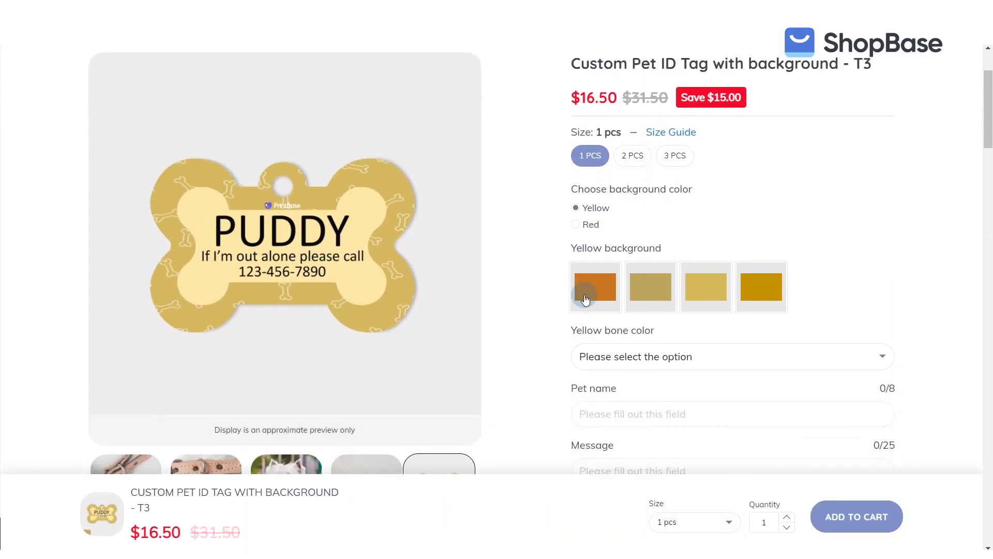
{"action": "left_click", "coordinate": [578, 224]}
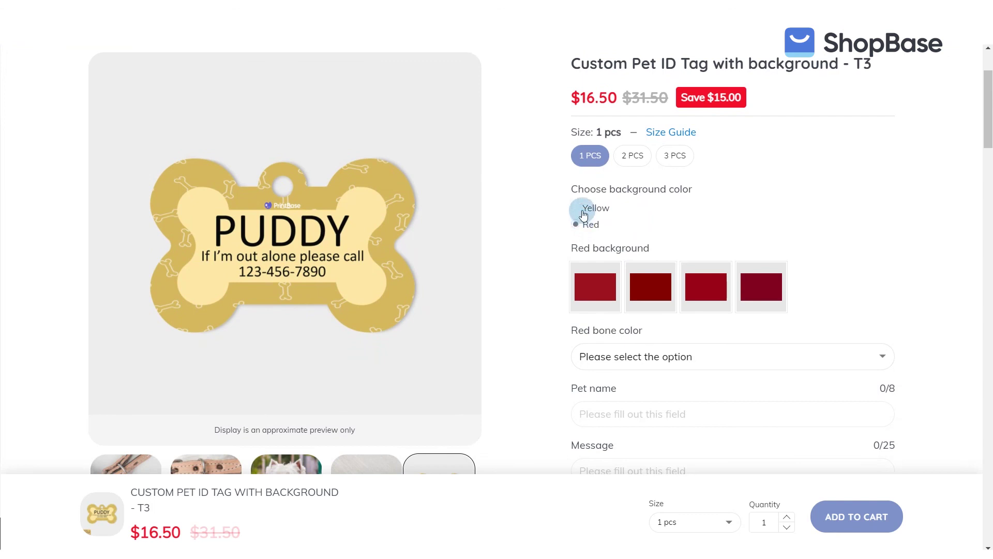
{"action": "left_click", "coordinate": [579, 208]}
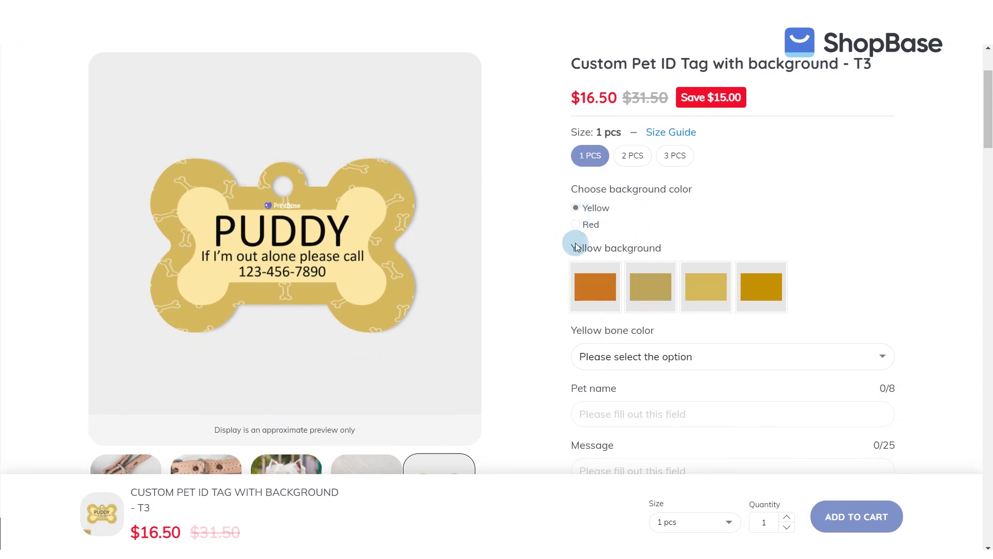
{"action": "left_click", "coordinate": [761, 287]}
{"action": "scroll", "coordinate": [763, 287], "scroll_direction": "down", "scroll_amount": 1}
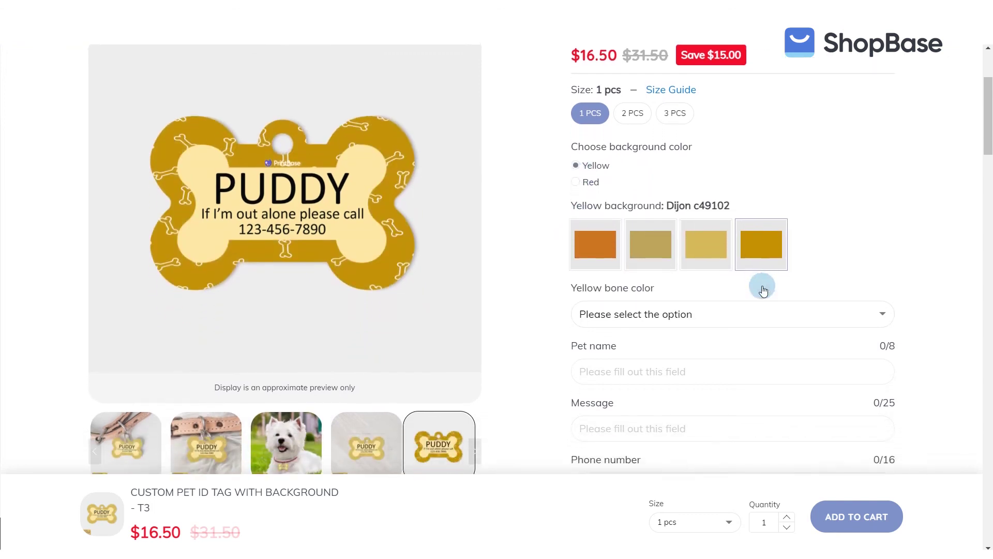
Set the bone color to Hazelnut, after first trying Ochre.
{"action": "left_click", "coordinate": [595, 310]}
{"action": "left_click", "coordinate": [598, 334]}
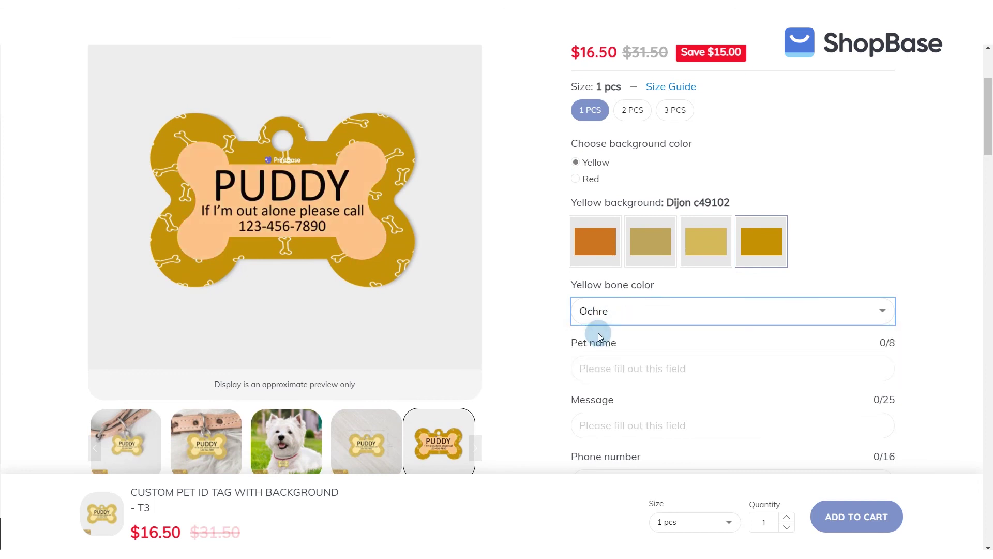
{"action": "left_click", "coordinate": [598, 310]}
{"action": "left_click", "coordinate": [601, 346]}
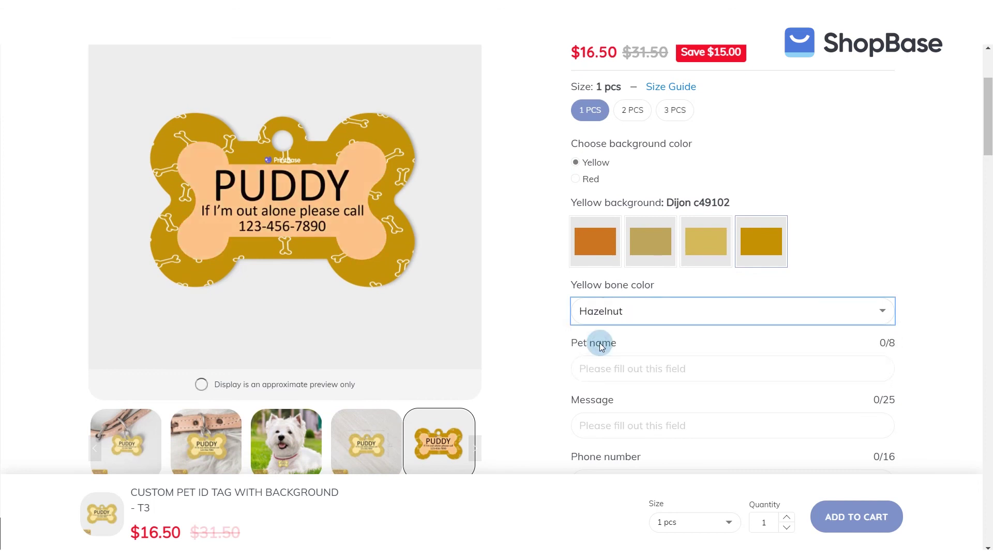
{"action": "scroll", "coordinate": [598, 343], "scroll_direction": "down", "scroll_amount": 2}
{"action": "scroll", "coordinate": [598, 342], "scroll_direction": "down", "scroll_amount": 1}
{"action": "left_click", "coordinate": [617, 237]}
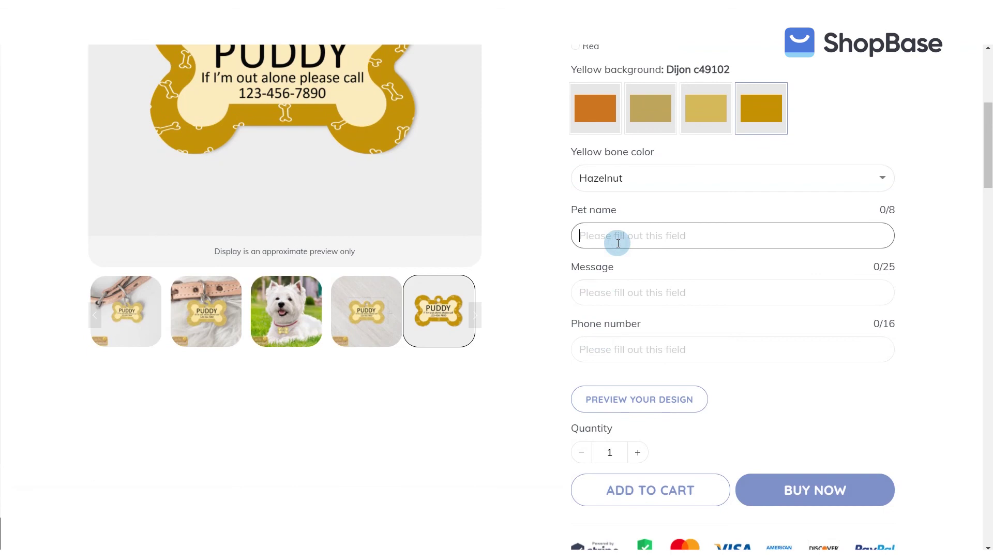
{"action": "type", "text": "Luna"}
Fill the tag with Luna, 'Call my Mom!' and 123-456-789, then preview the design.
{"action": "left_click", "coordinate": [618, 299]}
{"action": "type", "text": "Call"}
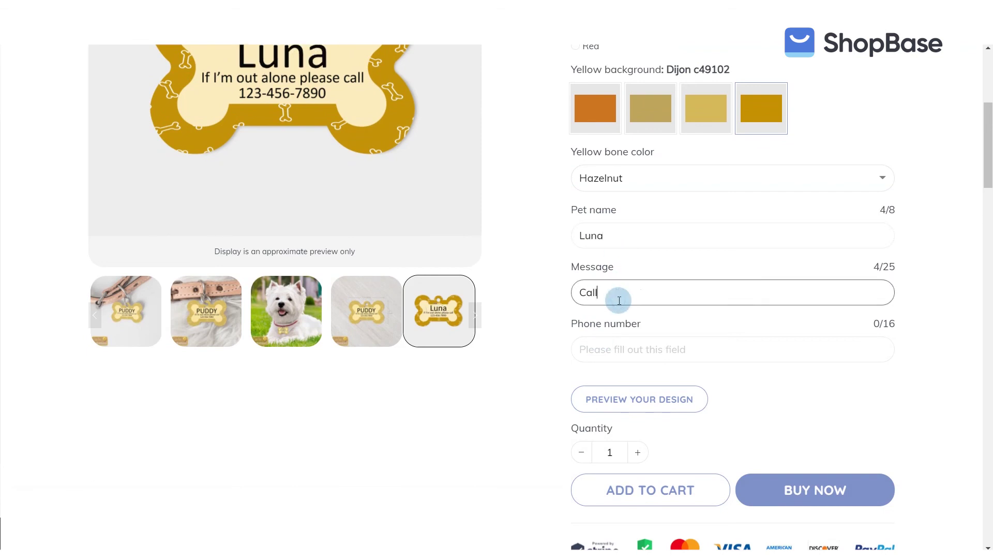
{"action": "type", "text": " my Mom!"}
{"action": "left_click", "coordinate": [612, 344]}
{"action": "type", "text": "123-"}
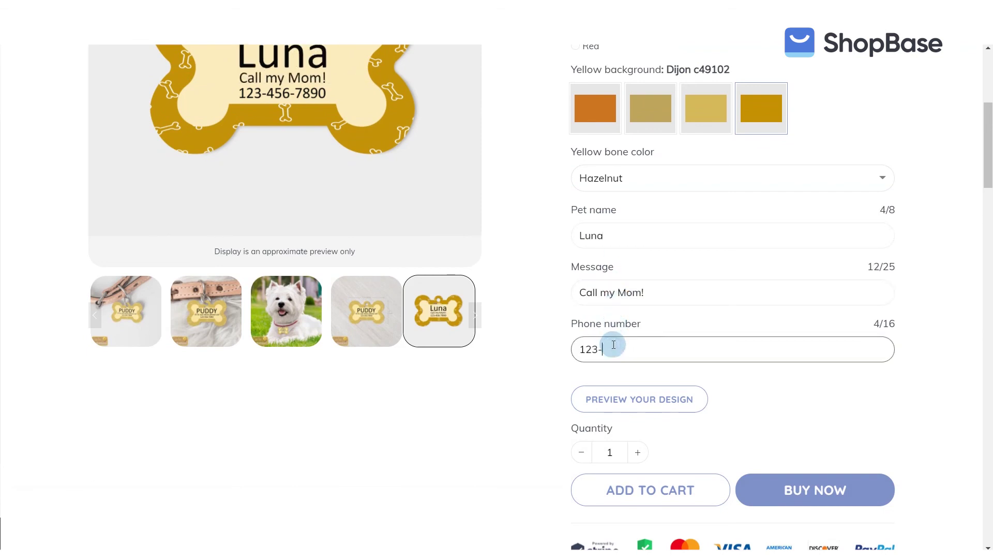
{"action": "type", "text": "456-789"}
{"action": "left_click", "coordinate": [621, 398]}
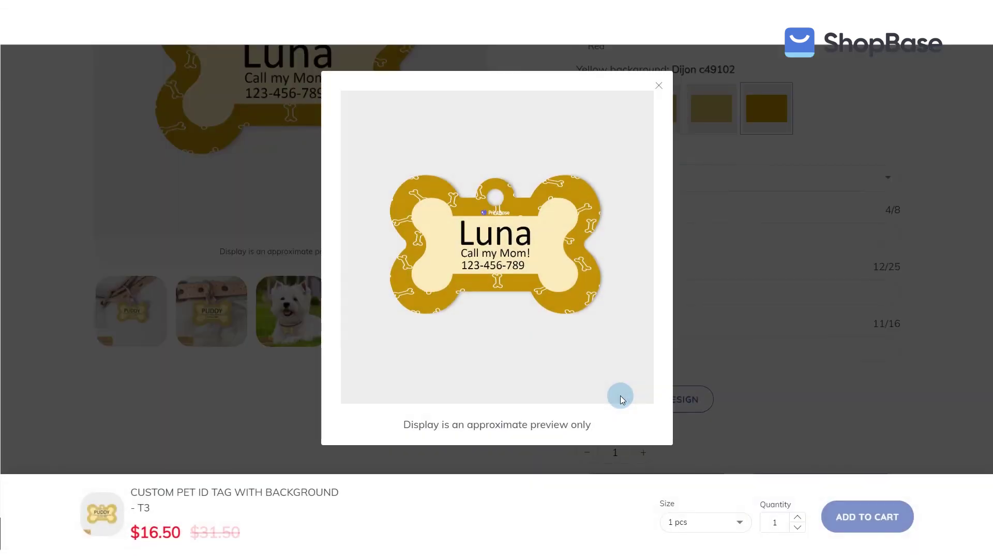